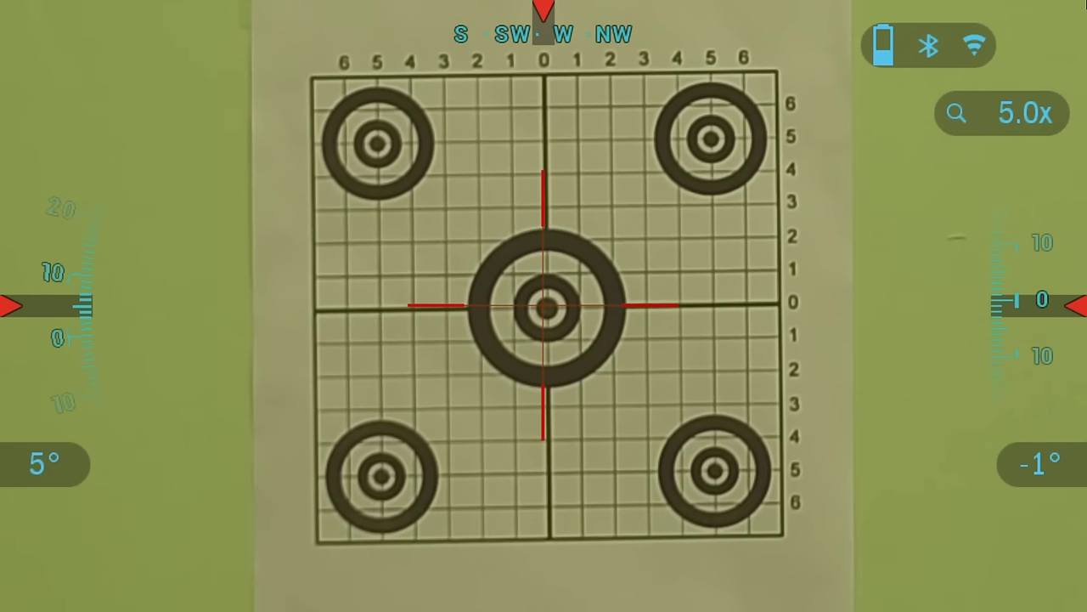
Bring up the CLOSE SHORTCUT carousel over the live grid-target view
key(Return)
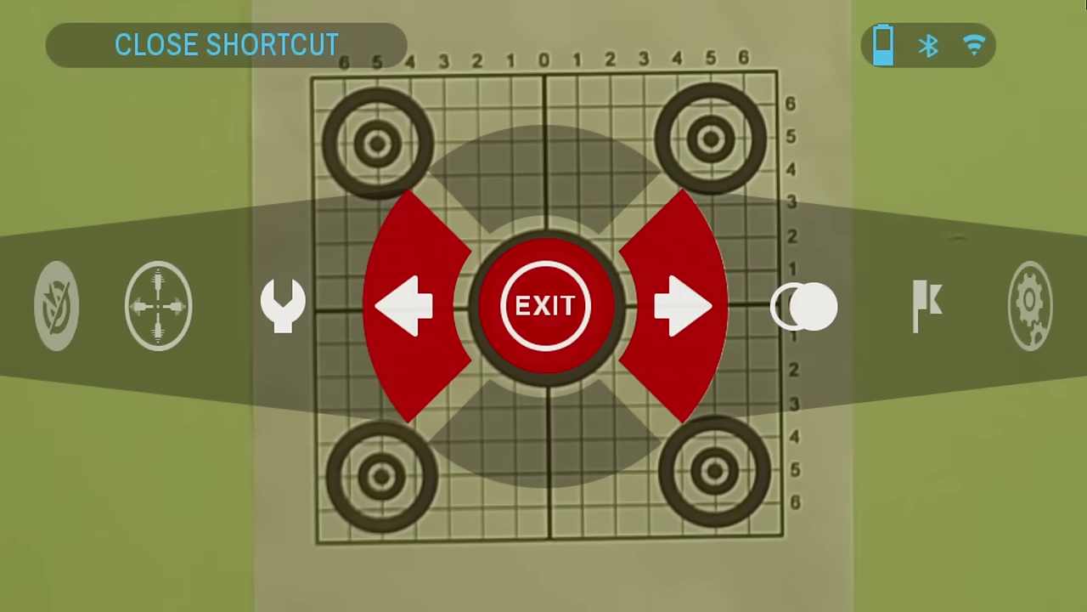
Open System Settings from the wrench shortcut in the carousel
key(Left)
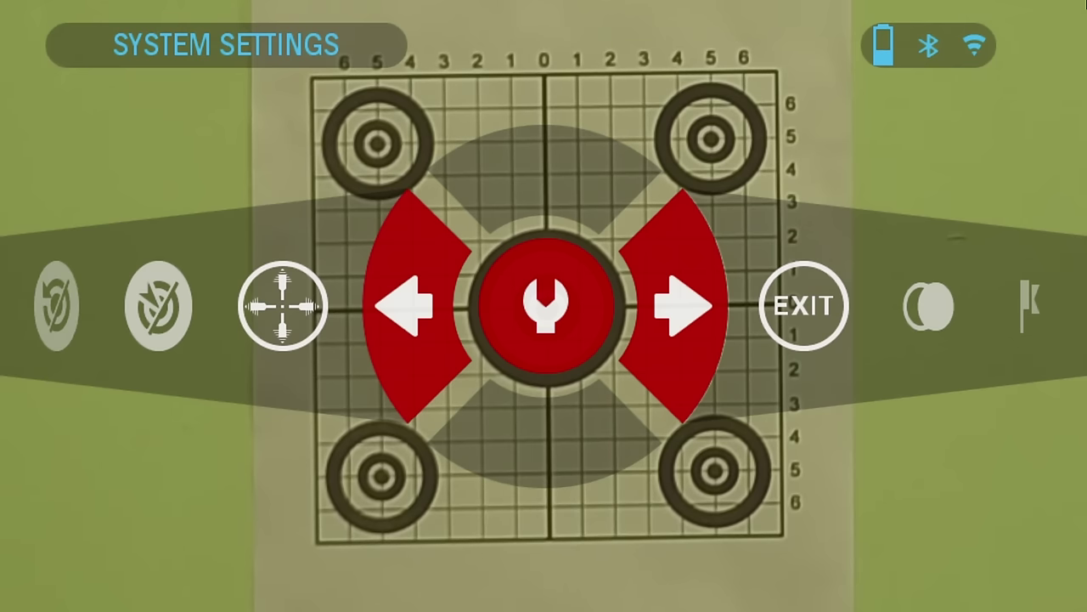
key(Return)
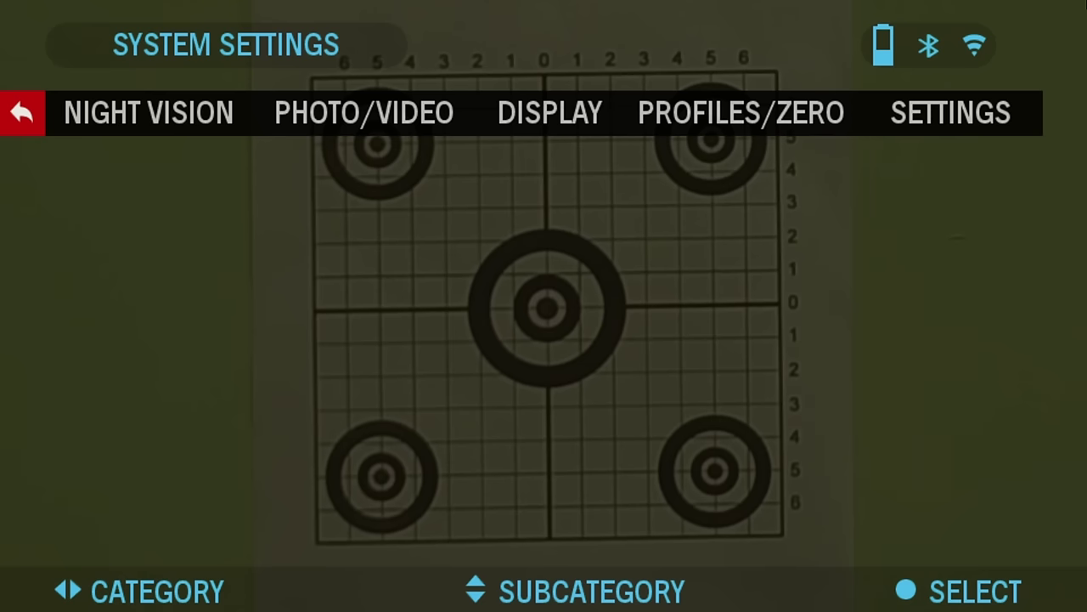
Browse across PHOTO/VIDEO and DISPLAY to SETTINGS and down its rows to Device Type
key(Right)
key(Right)
key(Right)
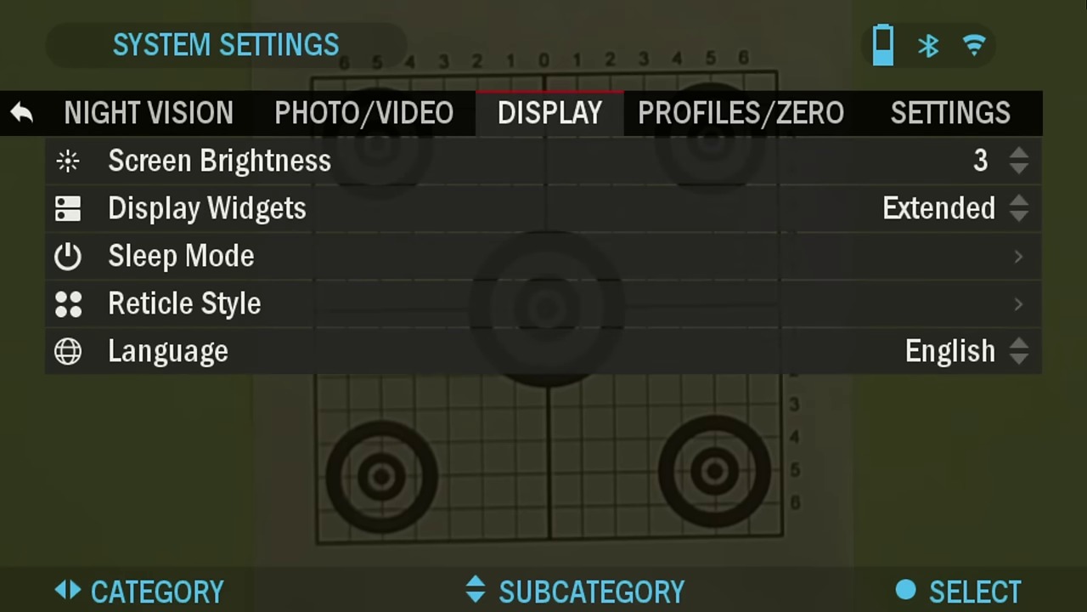
key(Right)
key(Right)
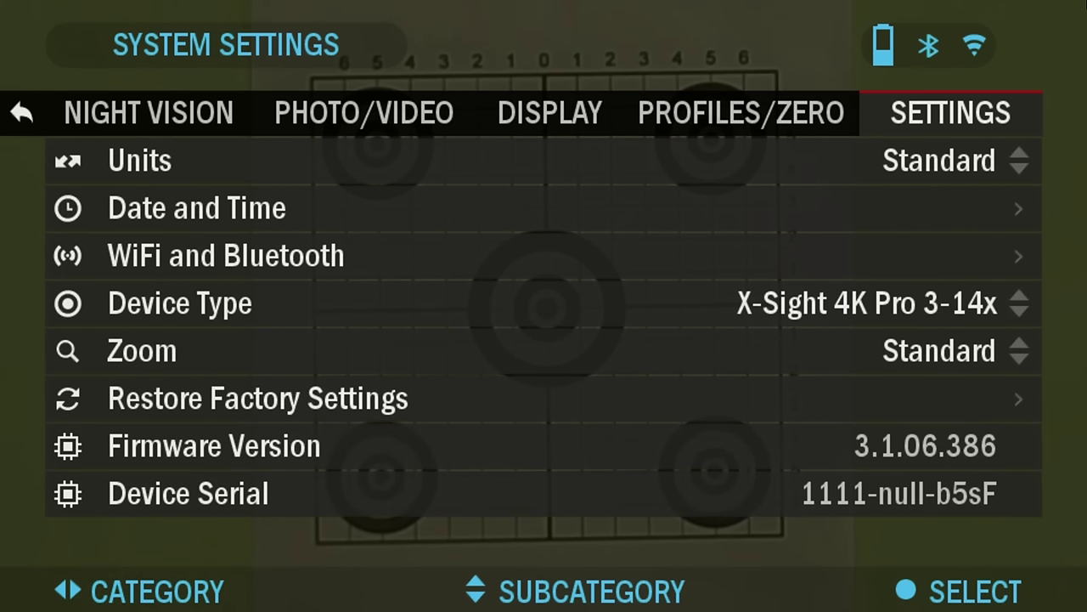
key(Down)
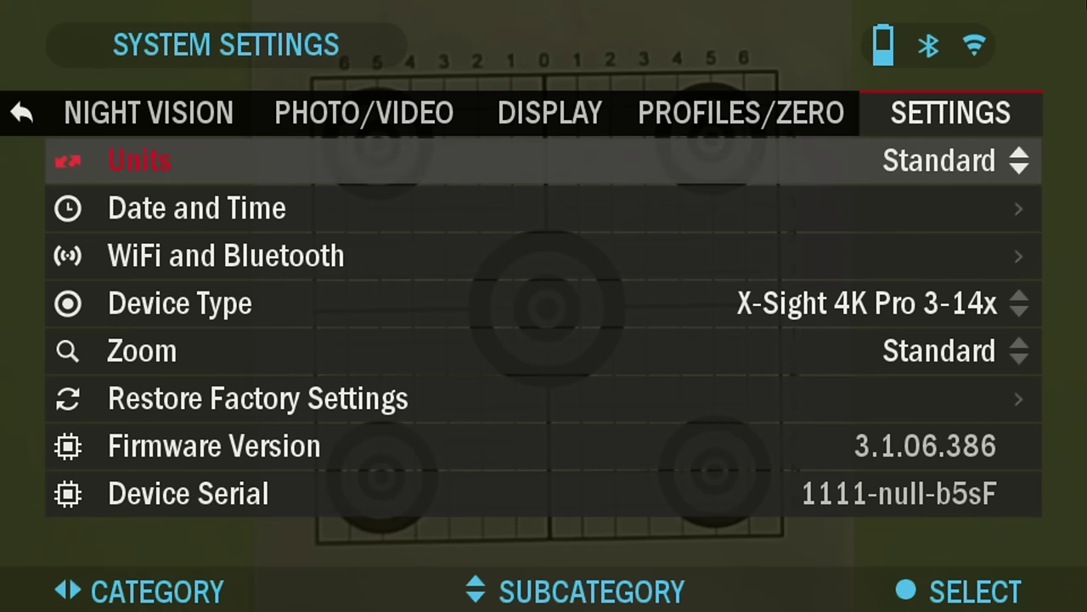
key(Down)
key(Down)
key(Down)
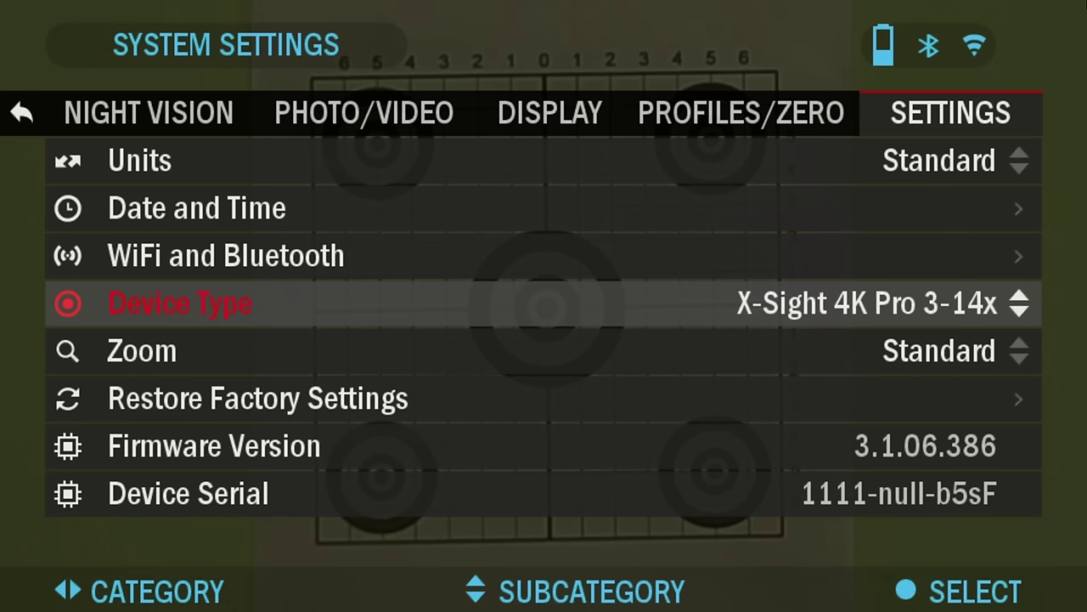
Back out of System Settings to the live view at 5.0x zoom
key(Up)
key(Up)
key(Up)
key(Up)
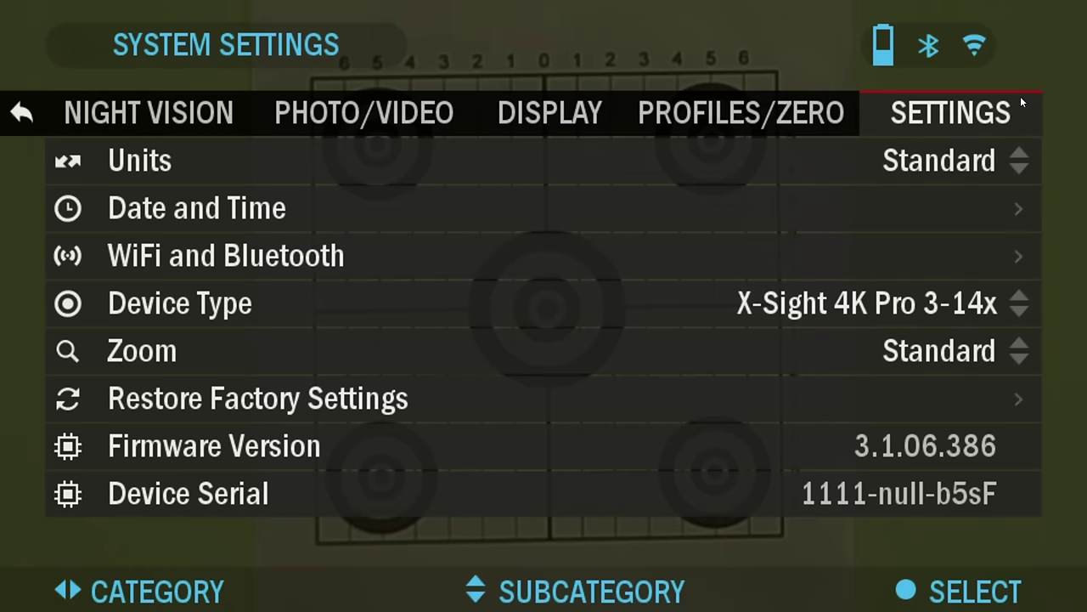
key(Left)
key(Left)
key(Left)
key(Left)
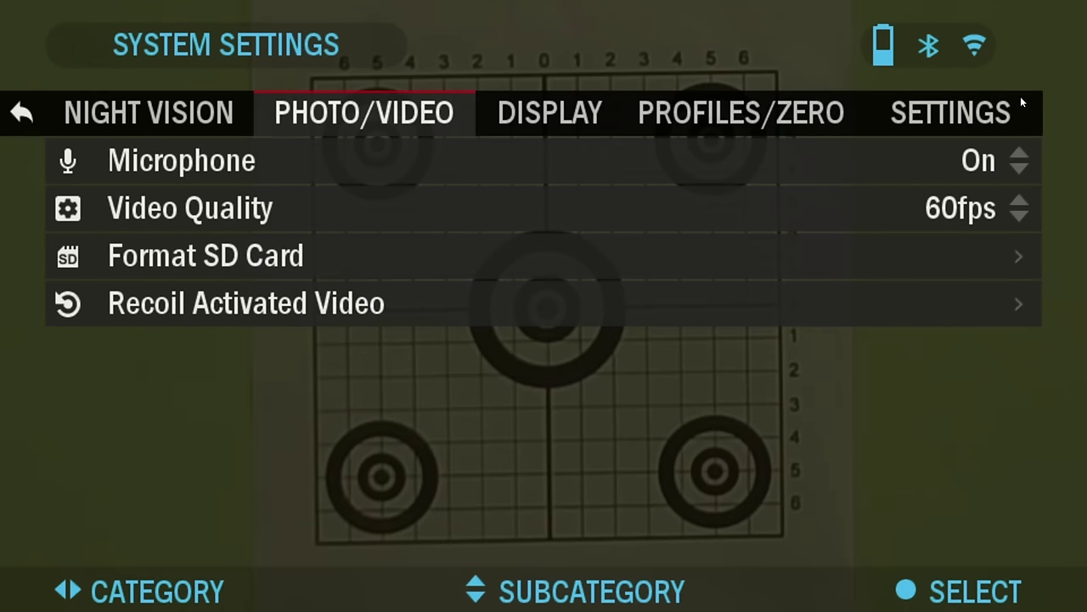
key(Left)
key(Return)
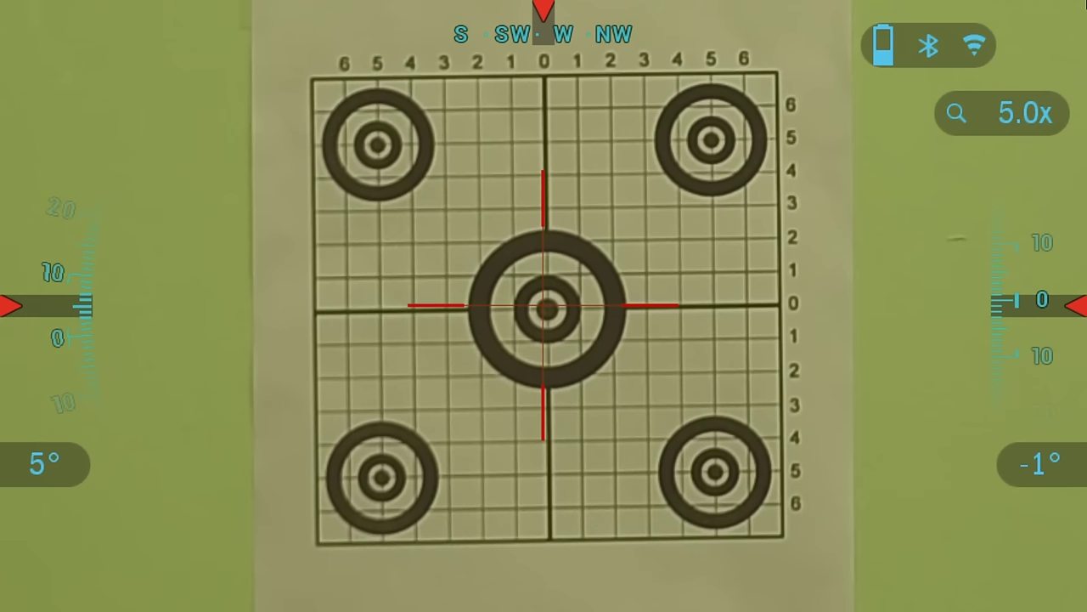
Open the Zero Reticle screen from the shortcut carousel, with the reticle at X0/Y0
key(Return)
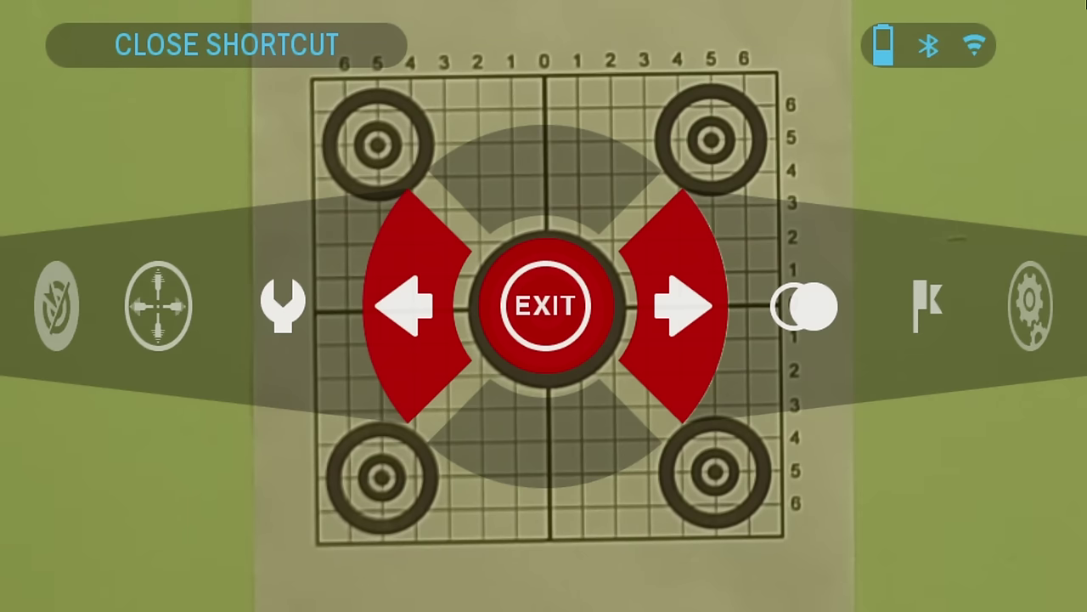
key(Left)
key(Left)
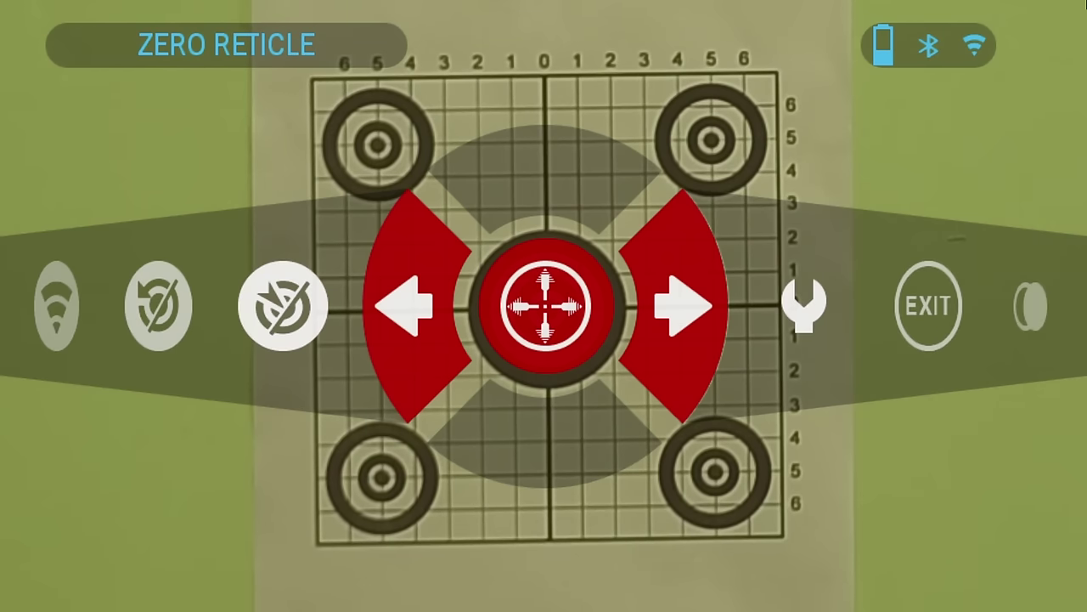
key(Return)
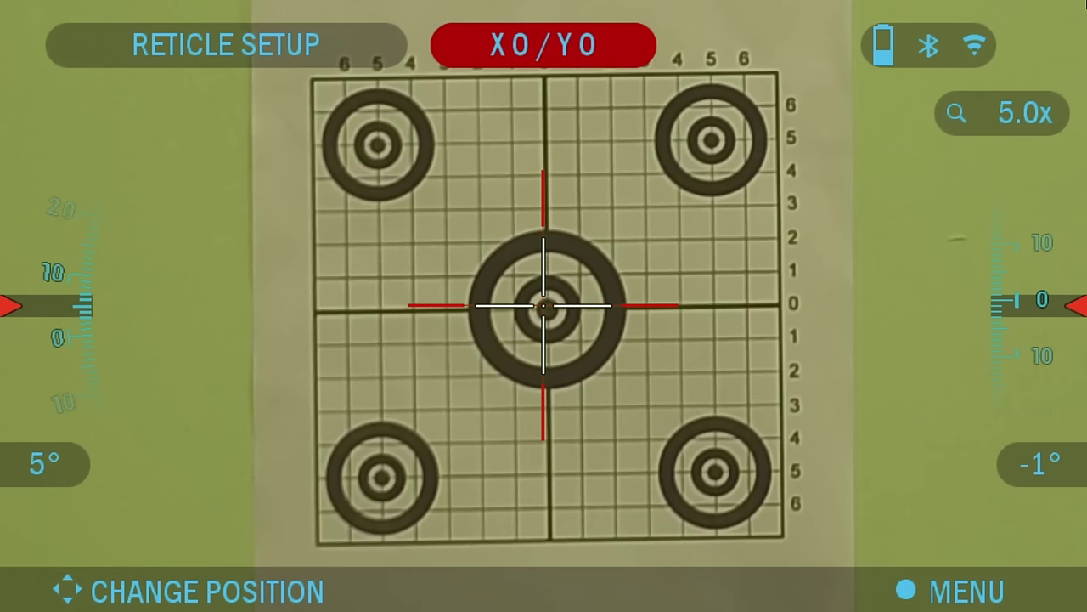
Save & Exit the unchanged reticle setup and bring the shortcut carousel back up
key(Return)
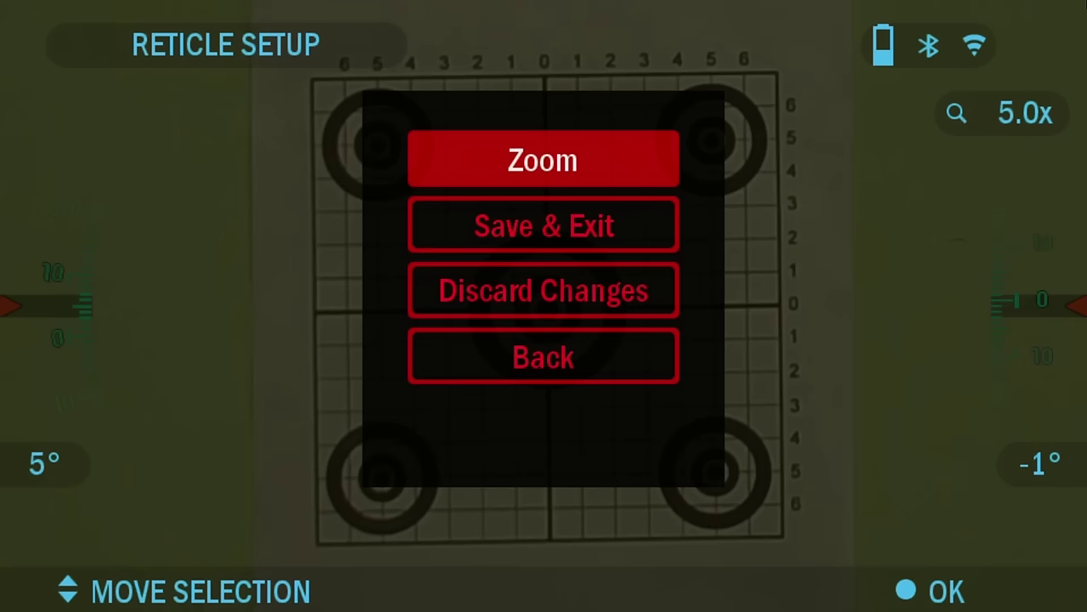
key(Down)
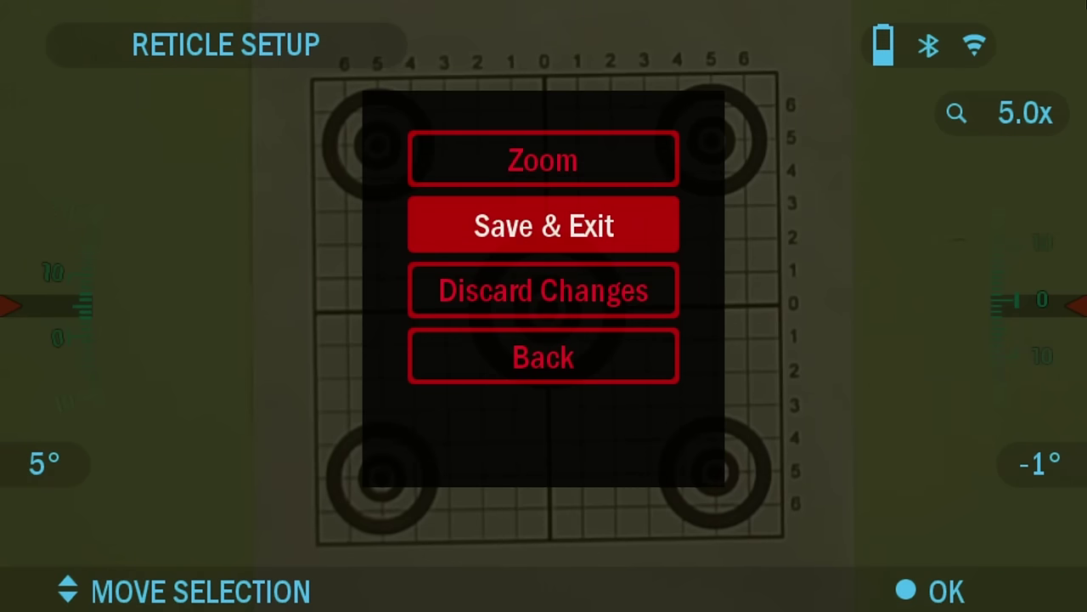
key(Return)
key(Right)
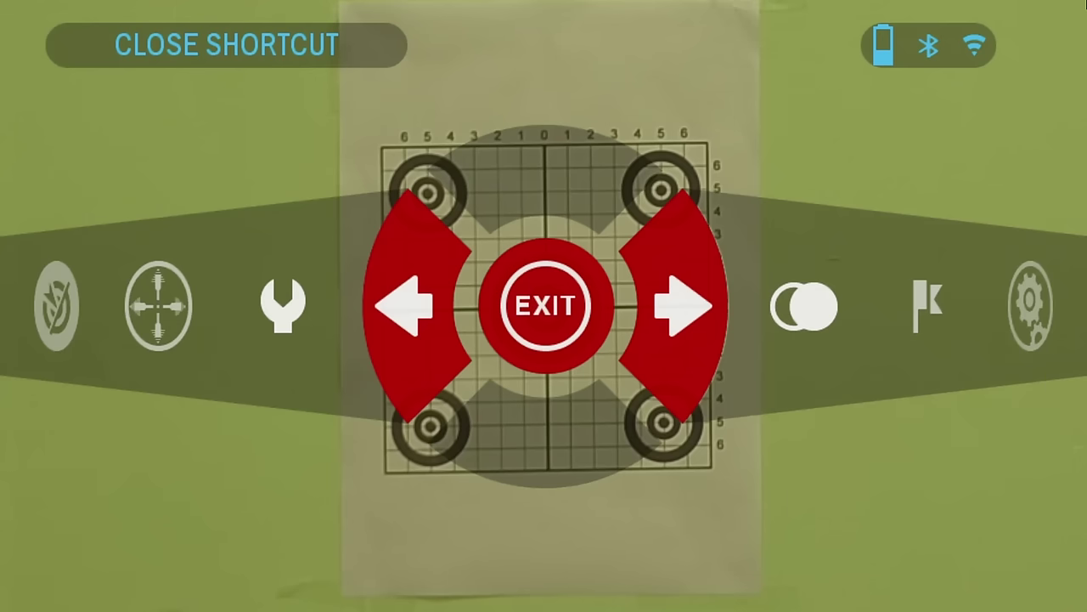
Open System Settings via the wrench icon and move across the tabs toward PROFILES/ZERO
key(Left)
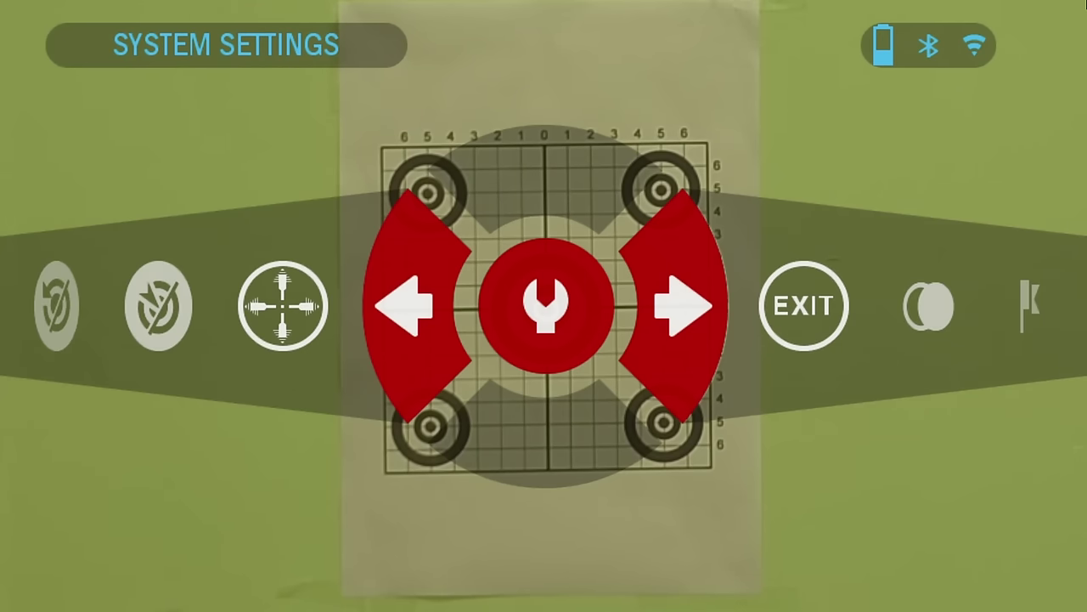
key(Return)
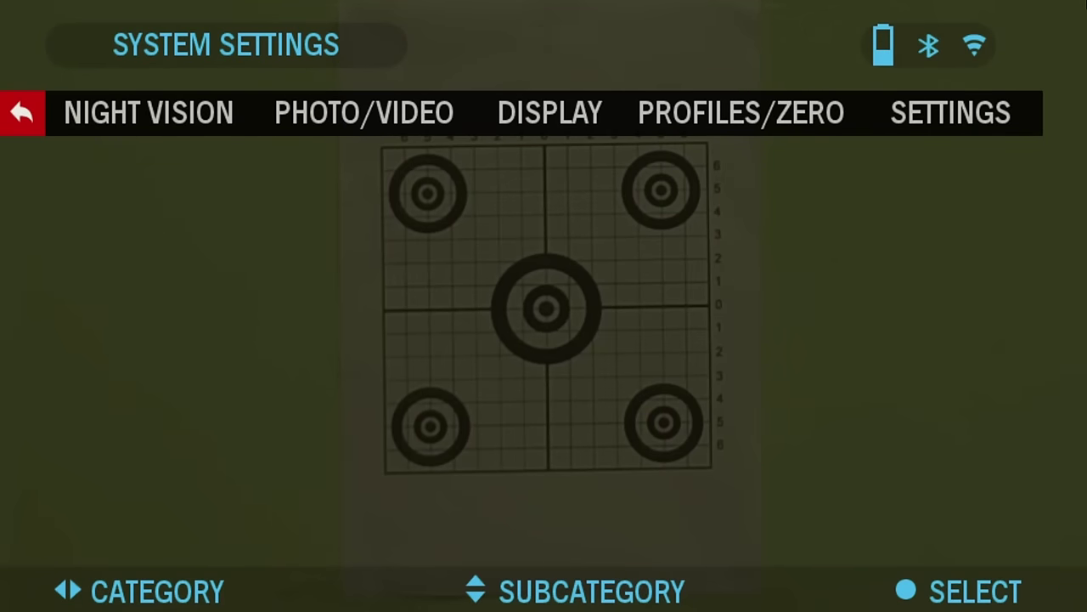
key(Right)
key(Right)
key(Right)
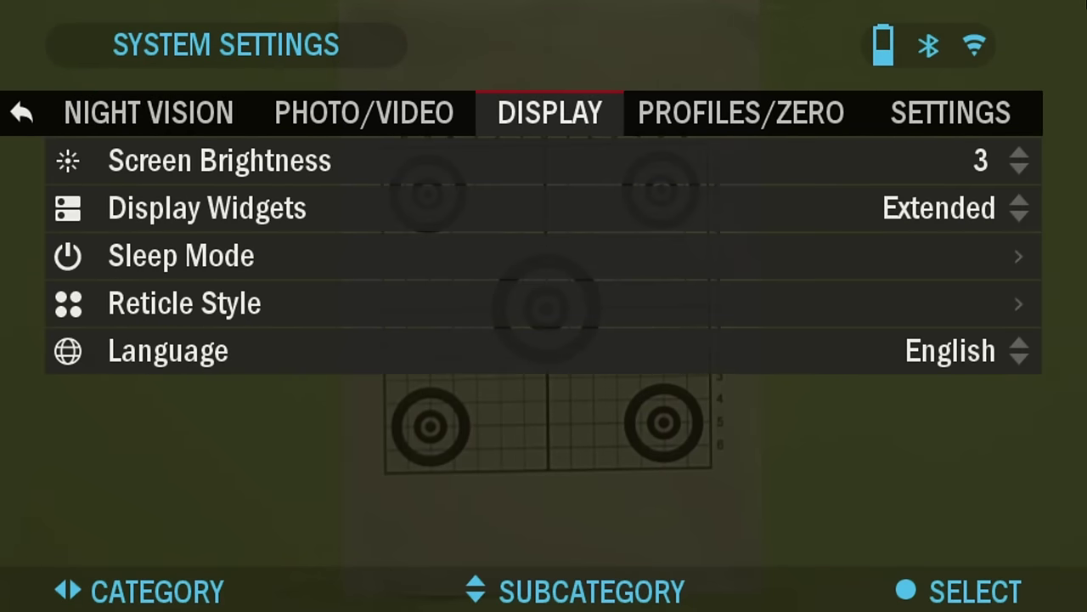
key(Right)
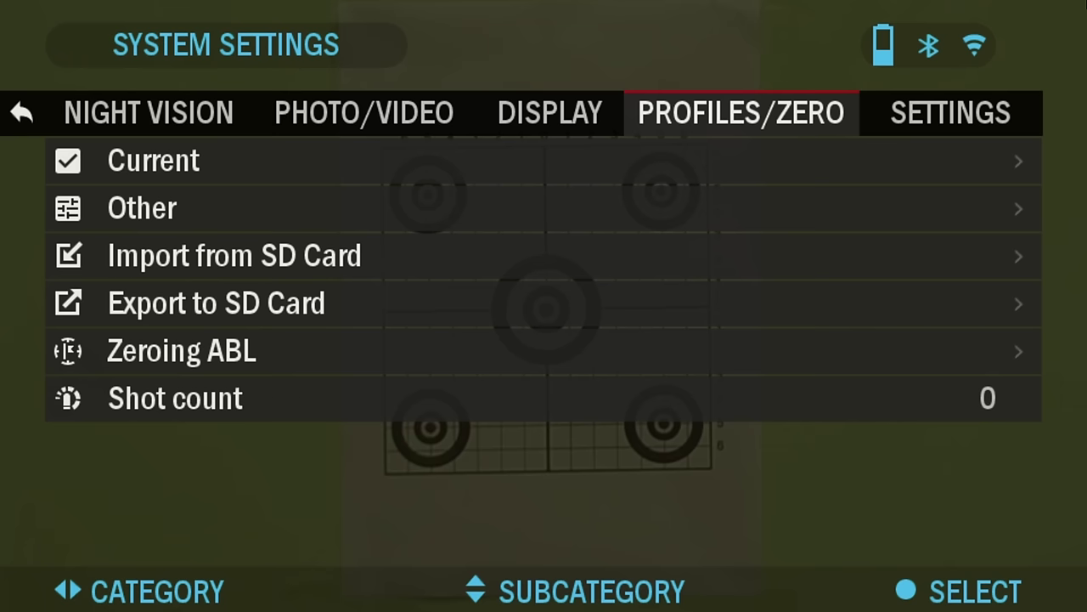
Create a new Profile 2 from the Other profiles list
key(Down)
key(Down)
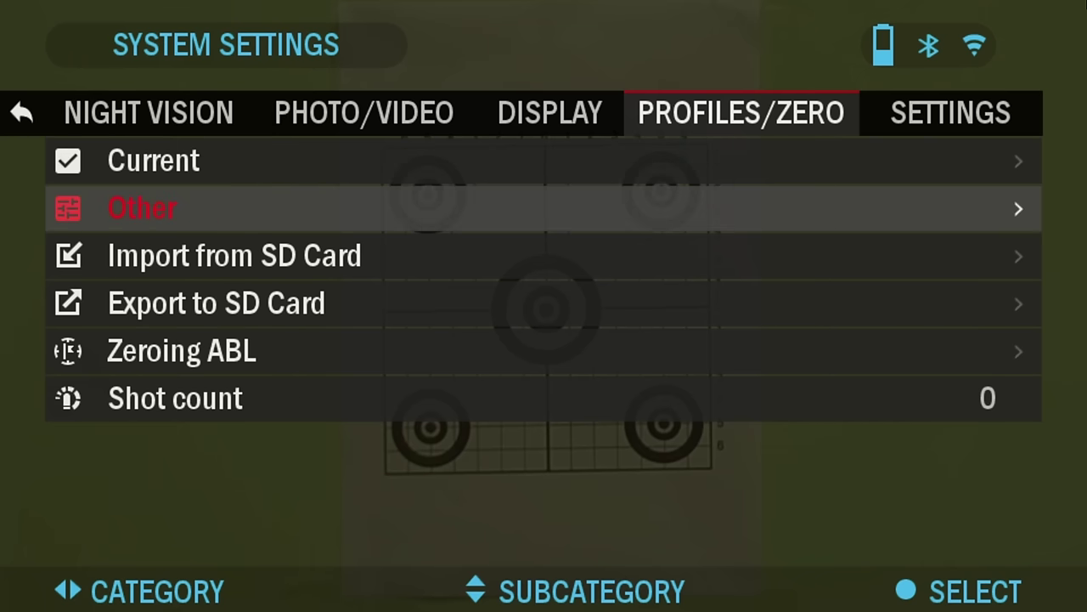
key(Up)
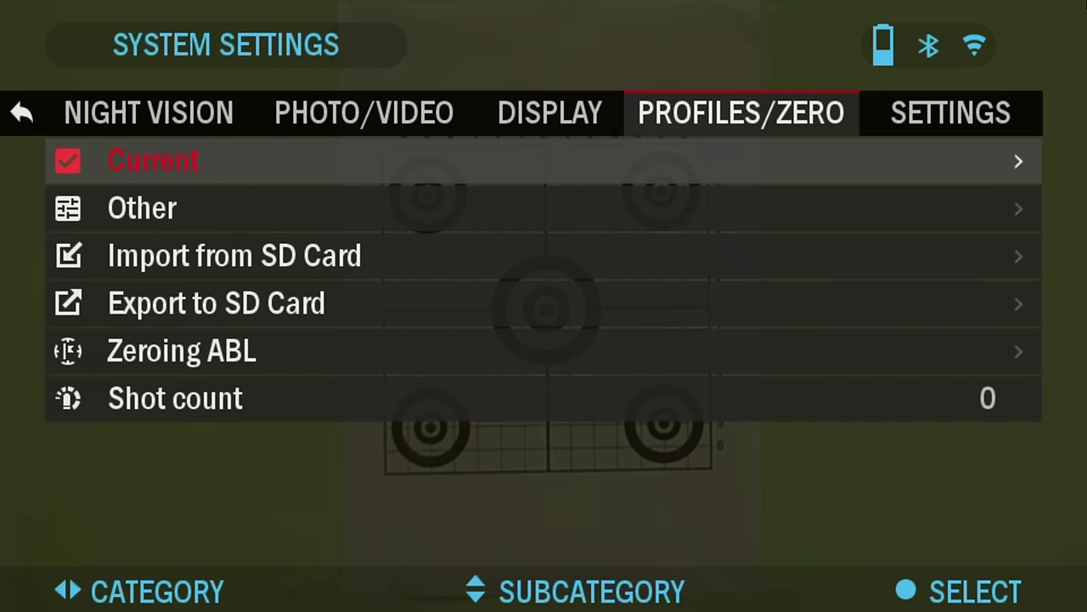
key(Down)
key(Return)
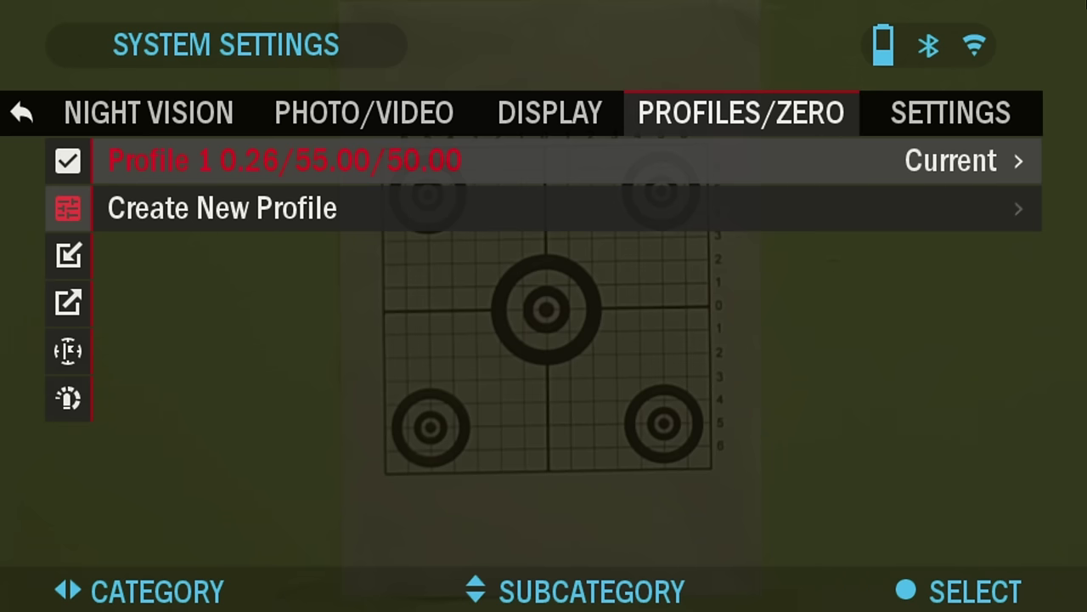
key(Down)
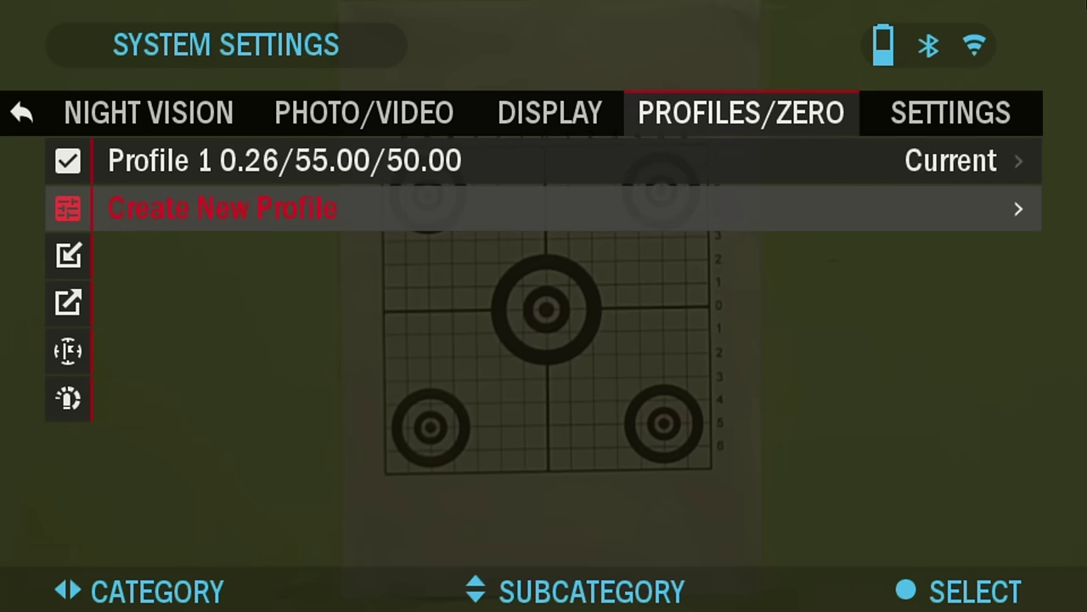
key(Return)
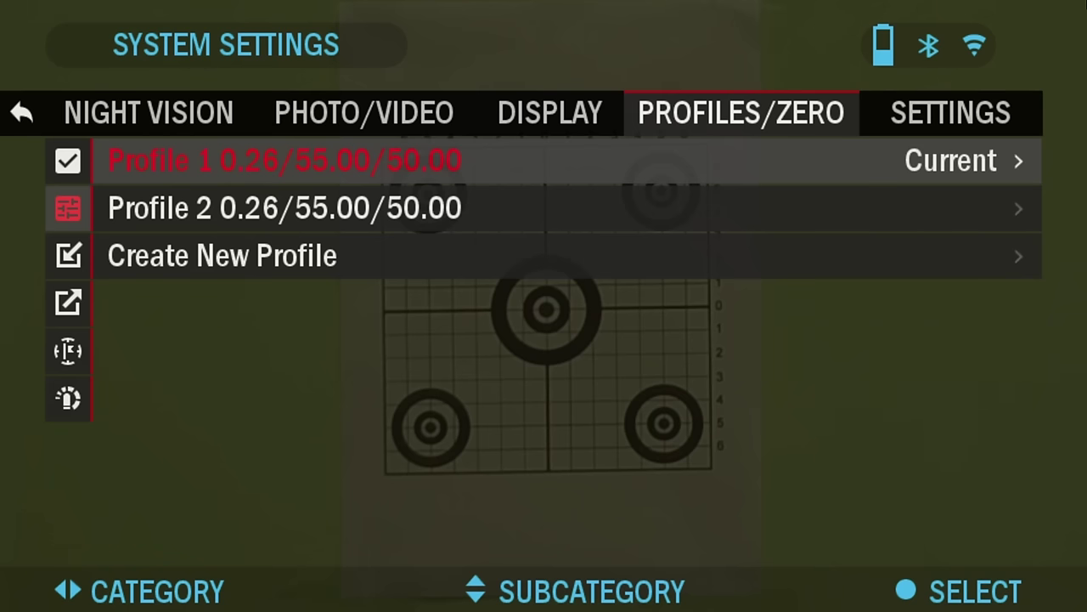
Load Profile 2 so it becomes the Current profile
key(Down)
key(Return)
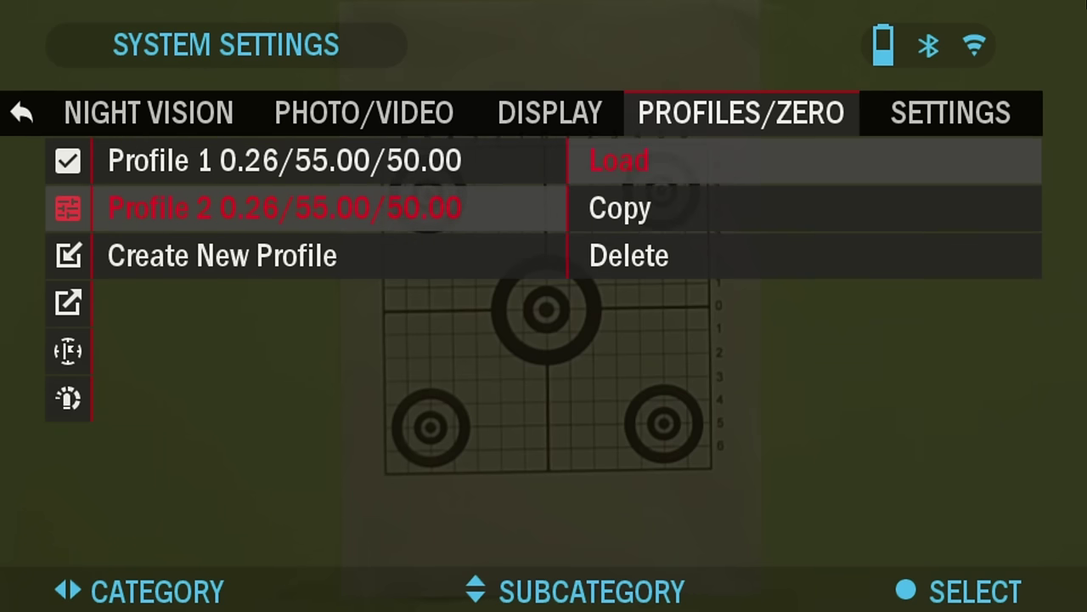
key(Return)
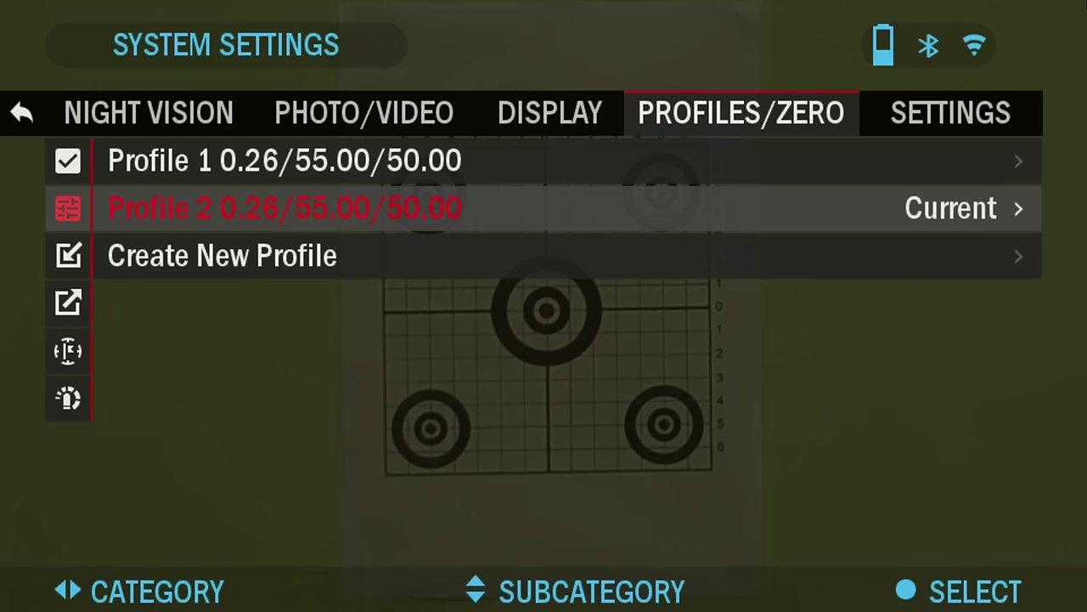
Close the Other profile list and highlight Current in the Profiles/Zero options
key(Escape)
key(Up)
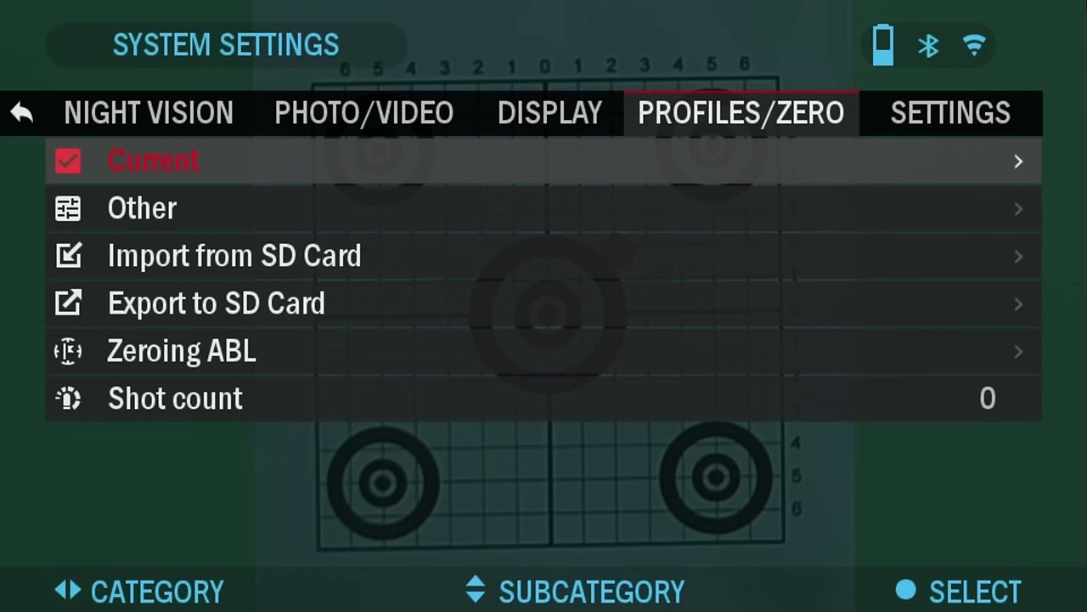
Open Current, then Zero Reticle to reach Reticle Setup at X0/Y0
key(Return)
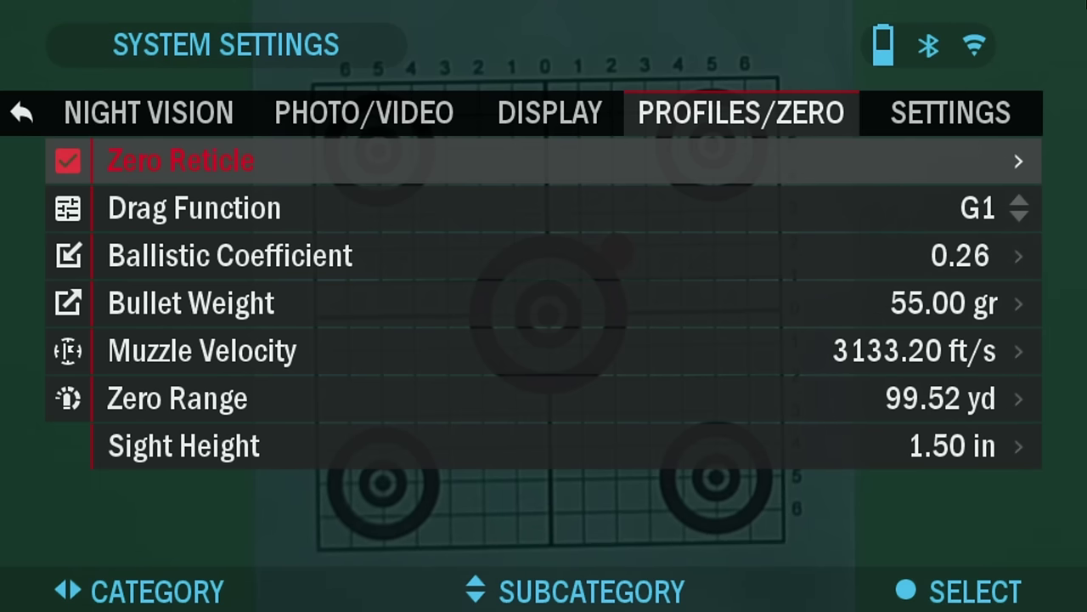
key(Return)
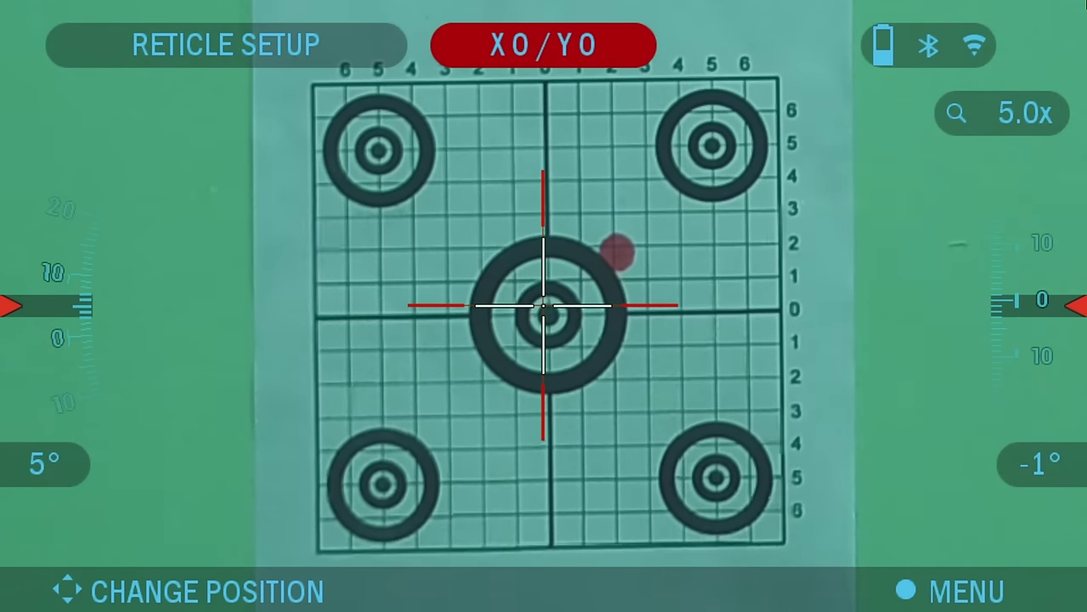
Move the reticle right and up toward the red bullet impact
key(Right)
key(Right)
key(Right)
key(Right)
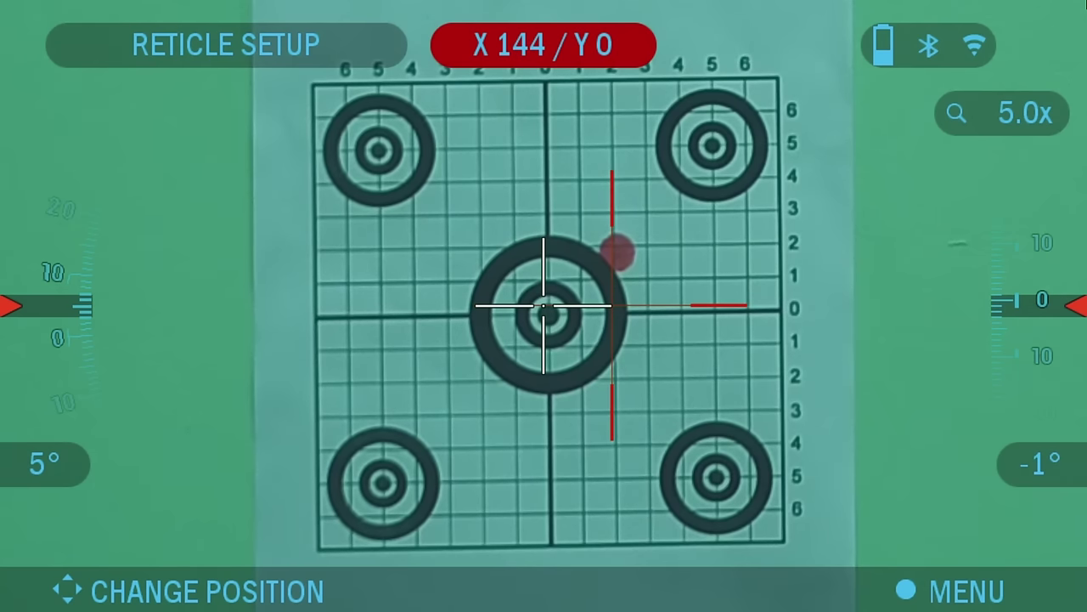
key(Up)
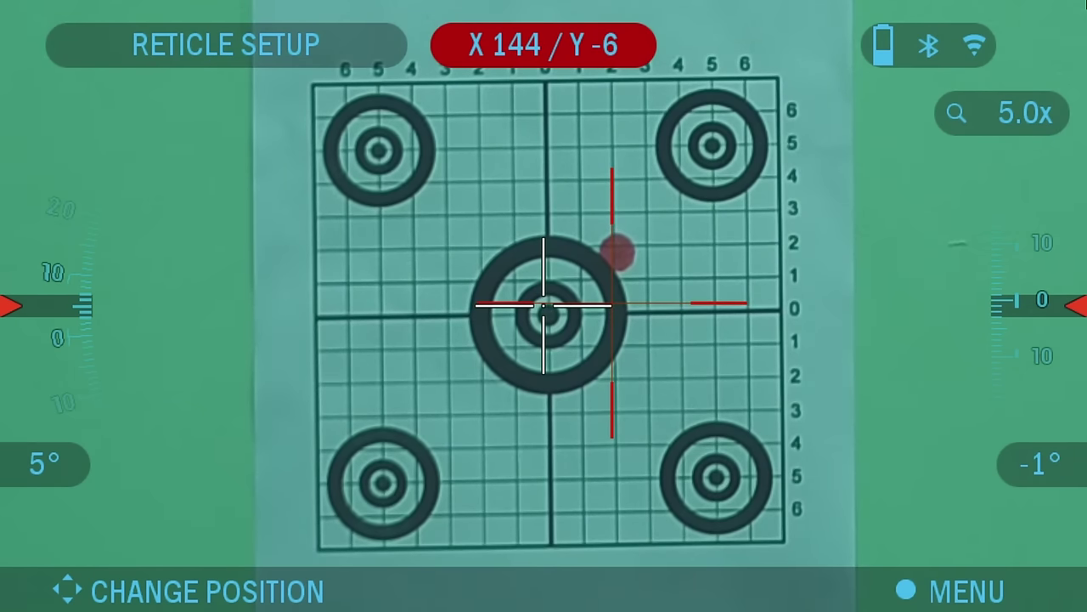
key(Up)
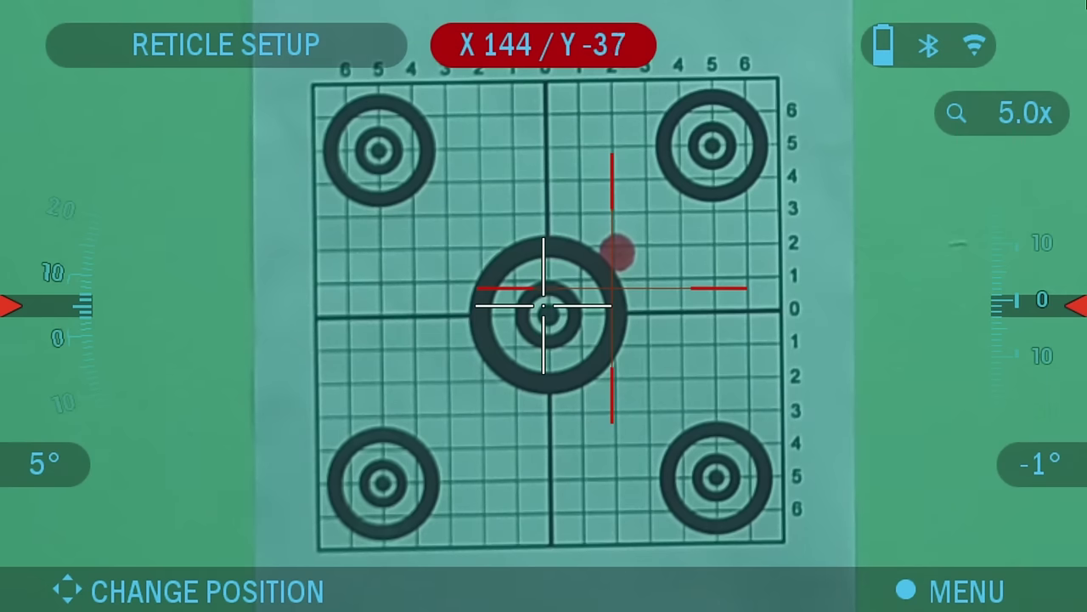
key(Up)
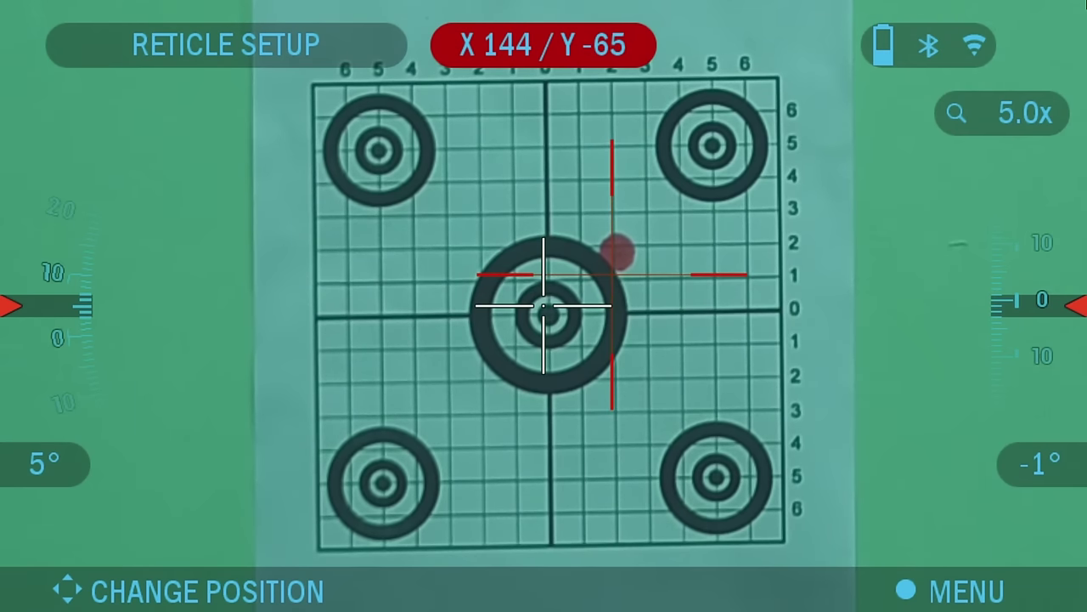
key(Up)
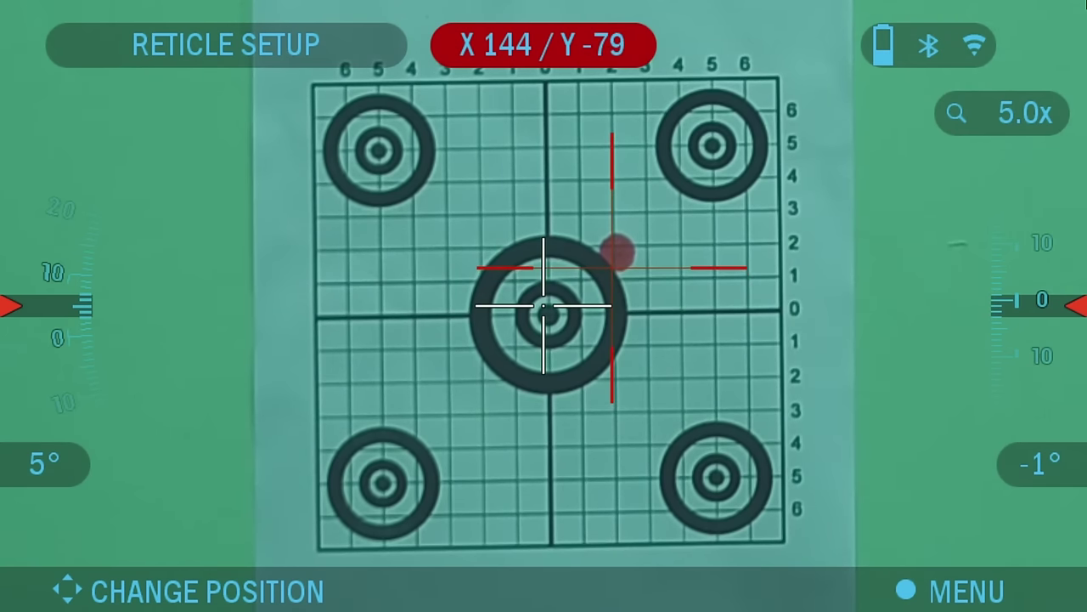
key(Up)
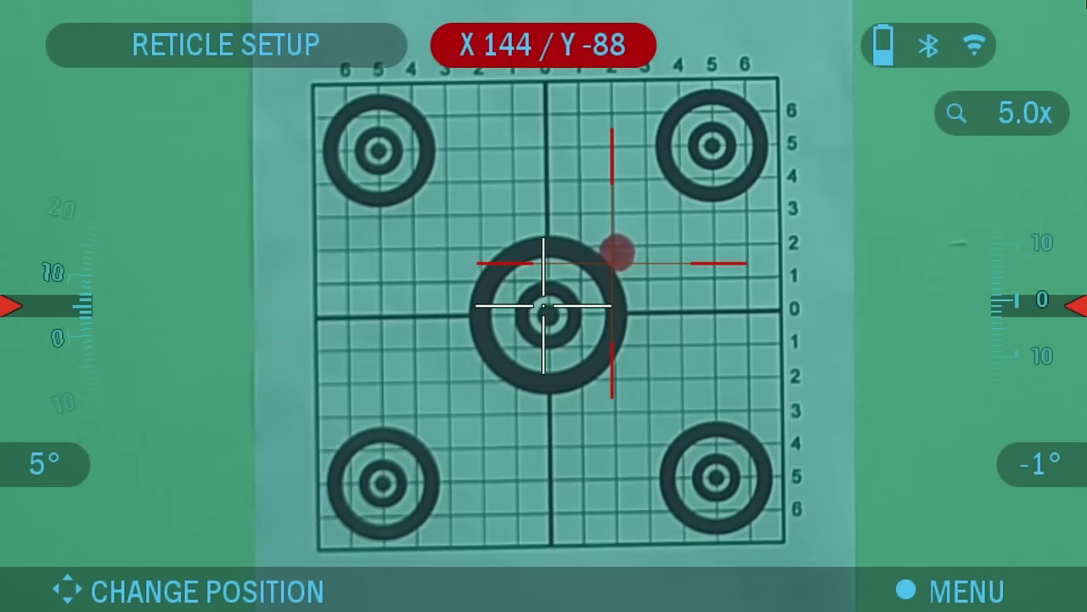
key(Up)
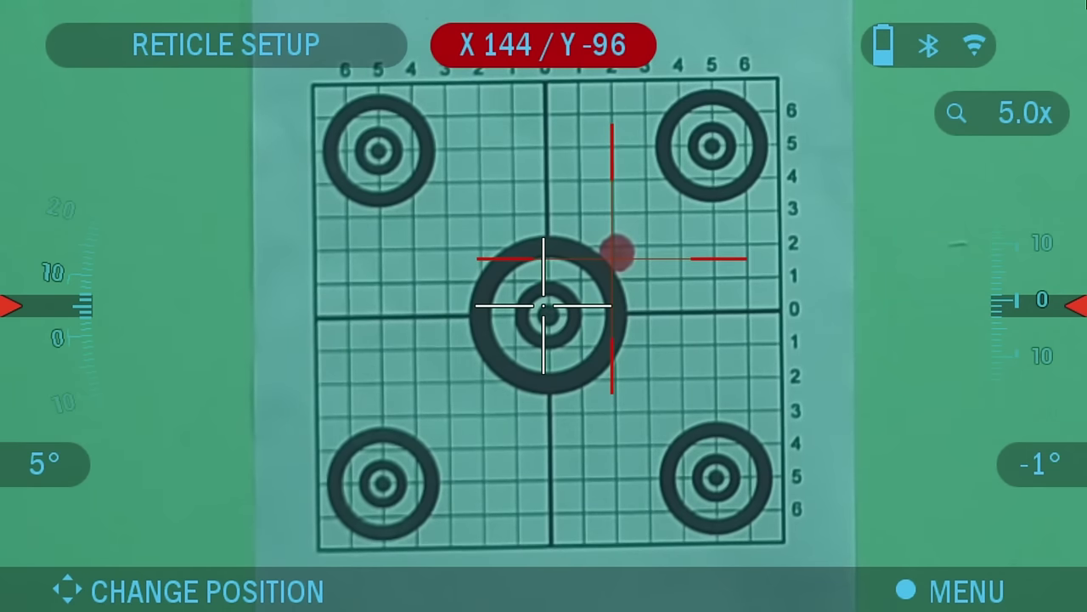
Fine-tune the reticle onto the impact at X152/Y-108 and bring up the Reticle Setup options
key(Up)
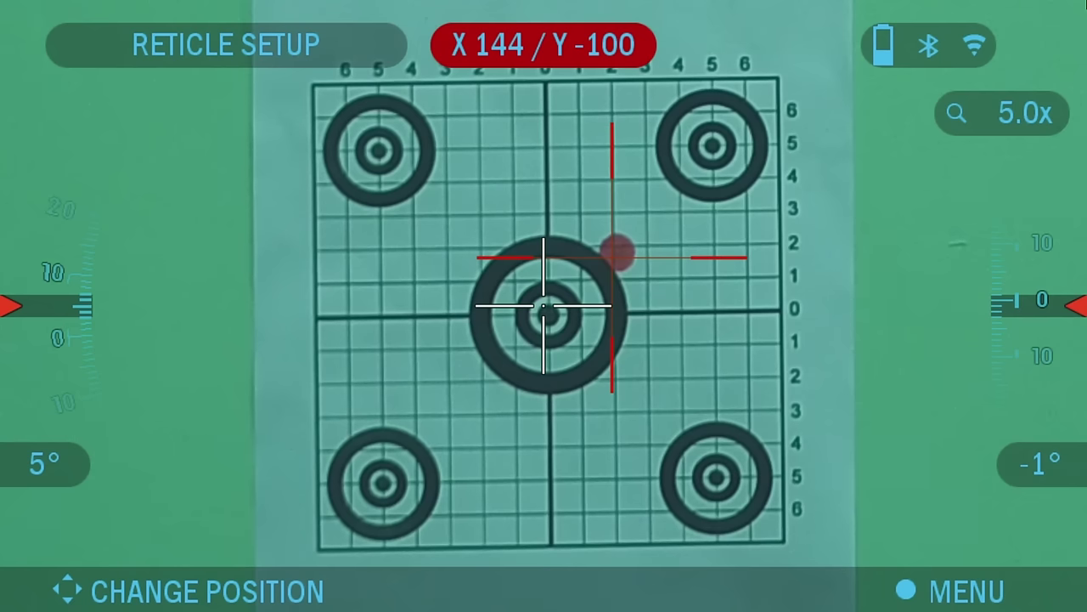
key(Up)
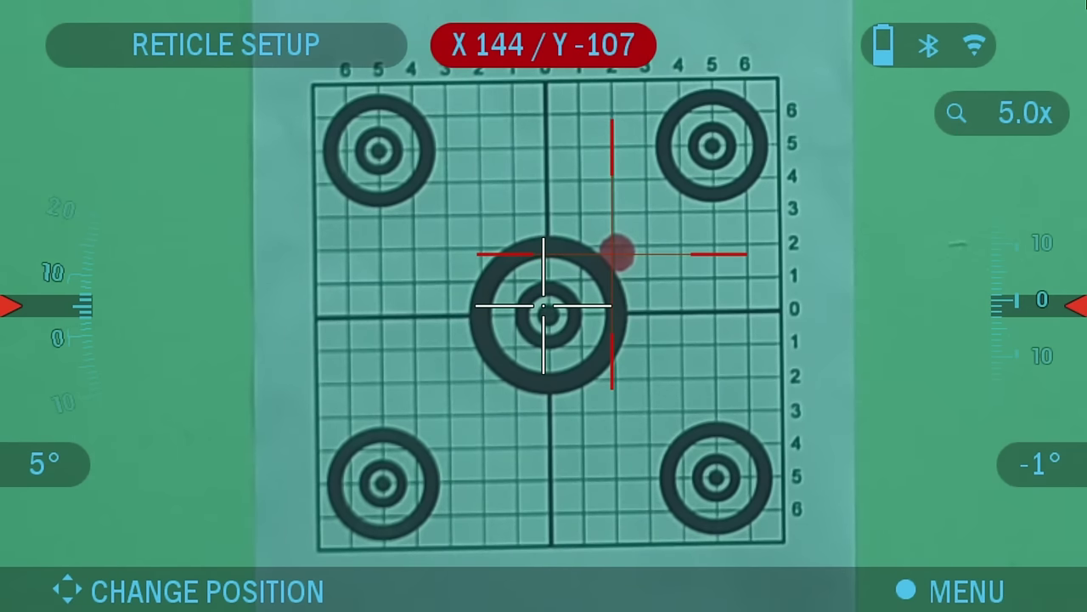
key(Right)
key(Left)
key(Up)
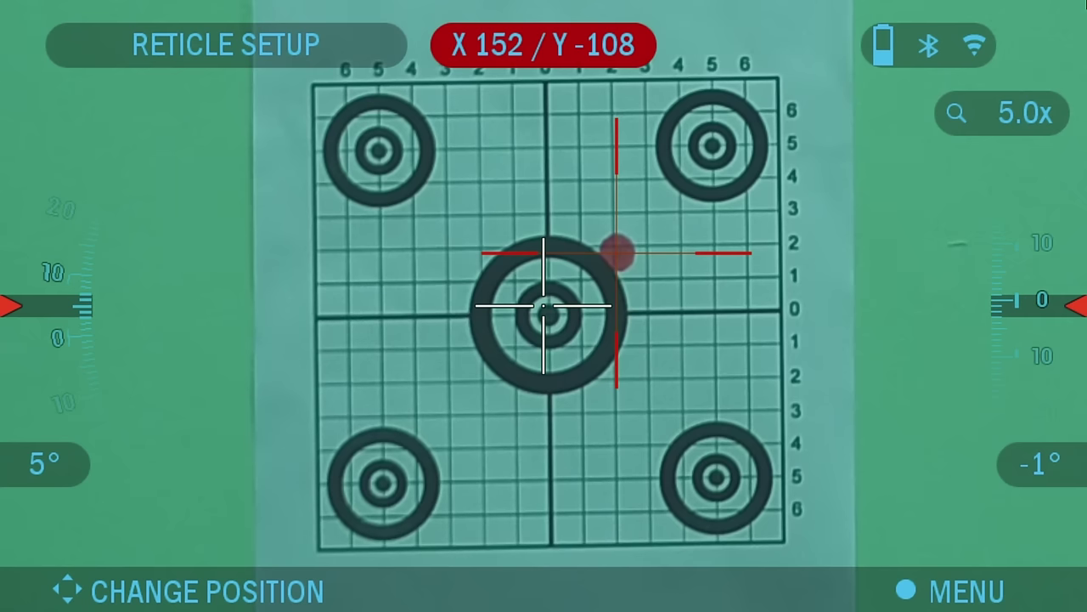
key(Return)
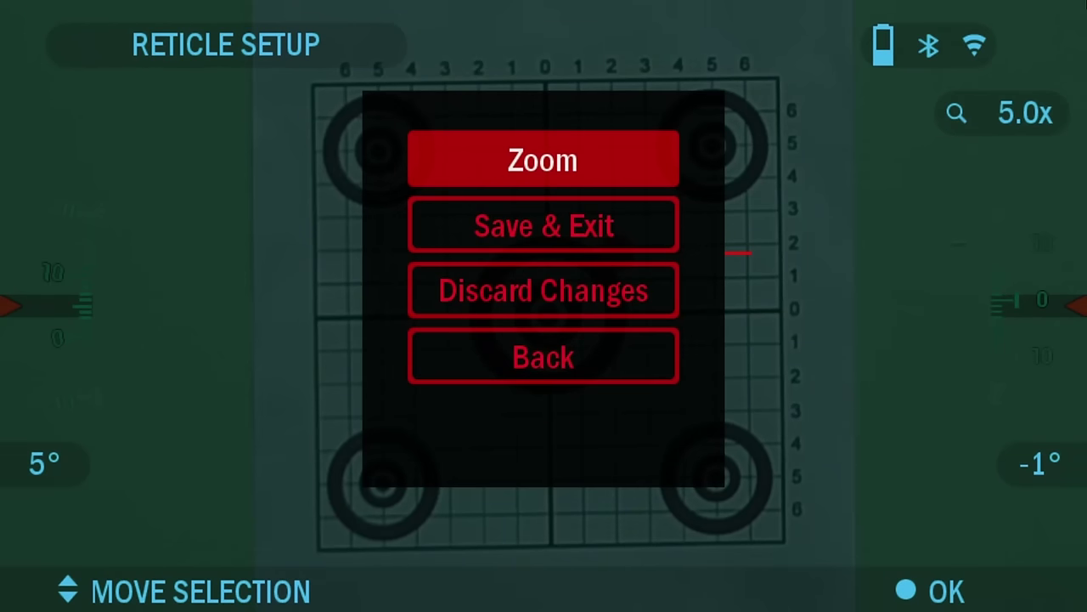
Choose Save & Exit to store the X152/Y-108 zero for Profile 2
key(Down)
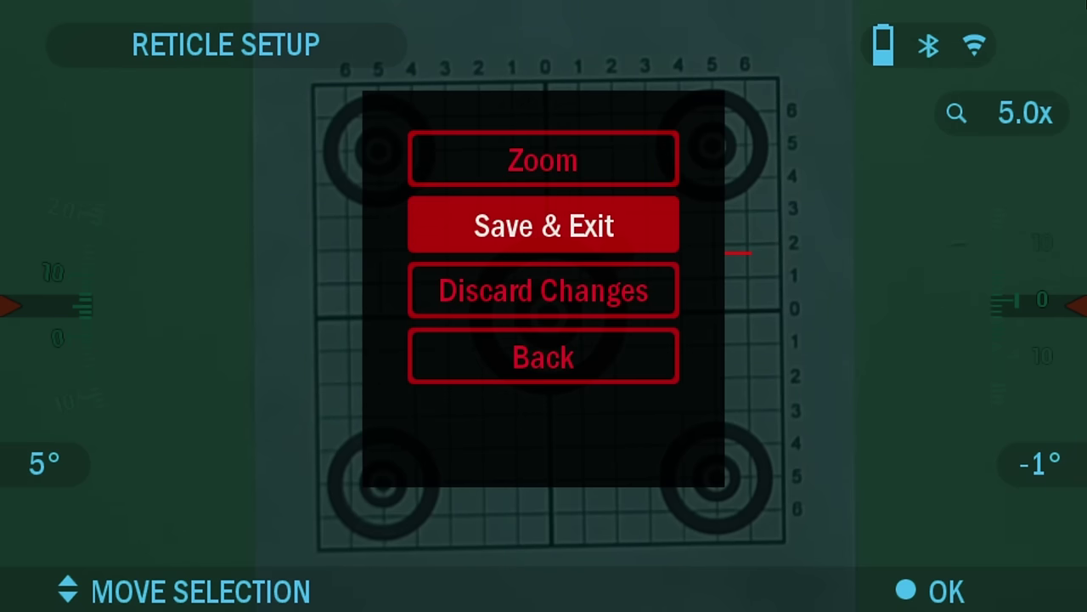
key(Return)
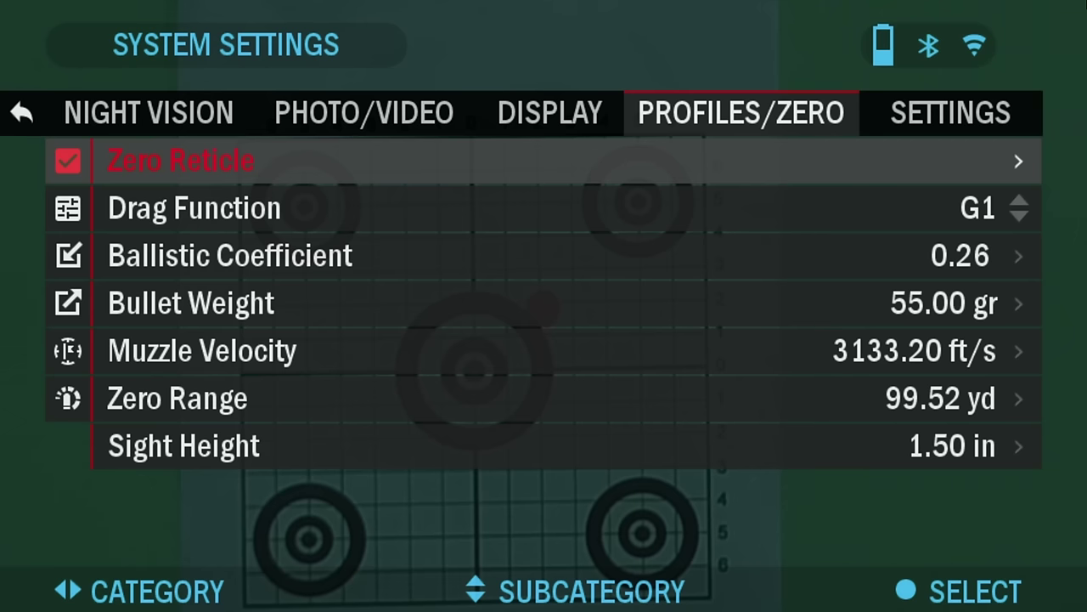
Reopen Zero Reticle and magnify the target view to 14.0x to check the reticle against the impact
key(Return)
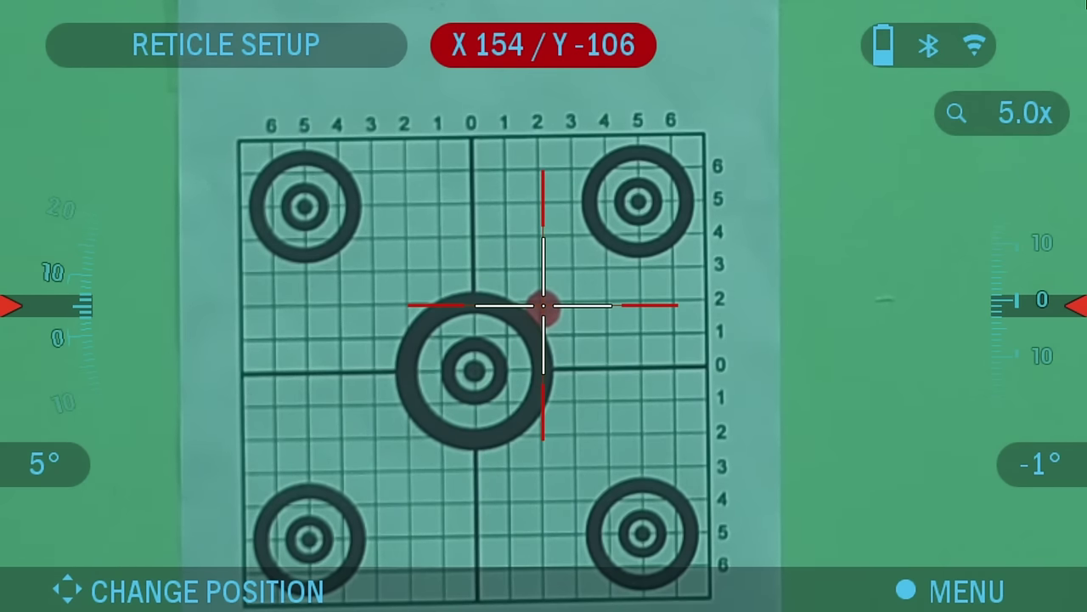
key(Return)
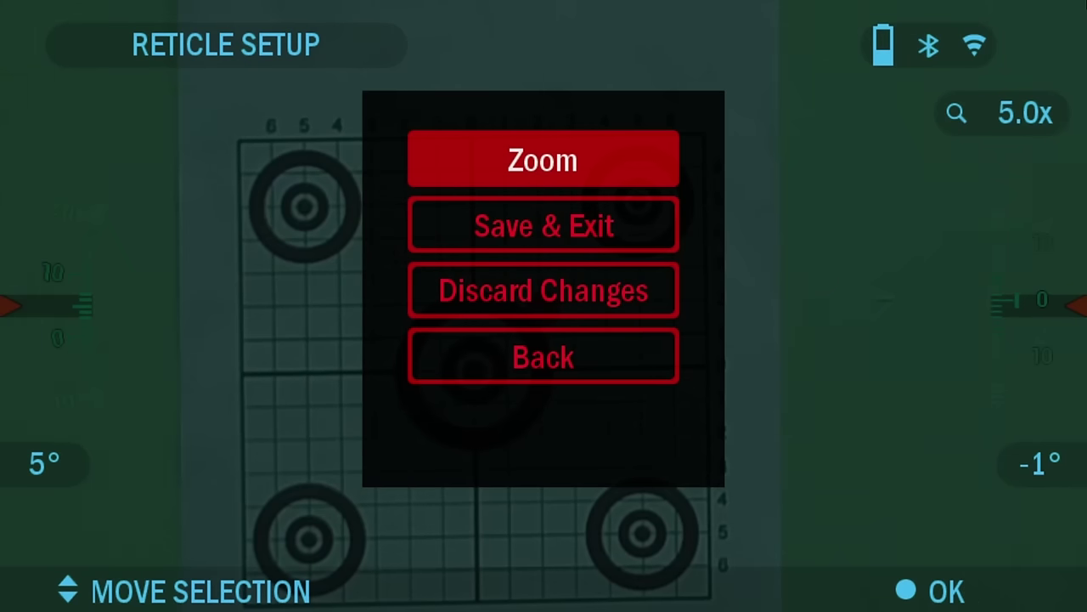
key(Return)
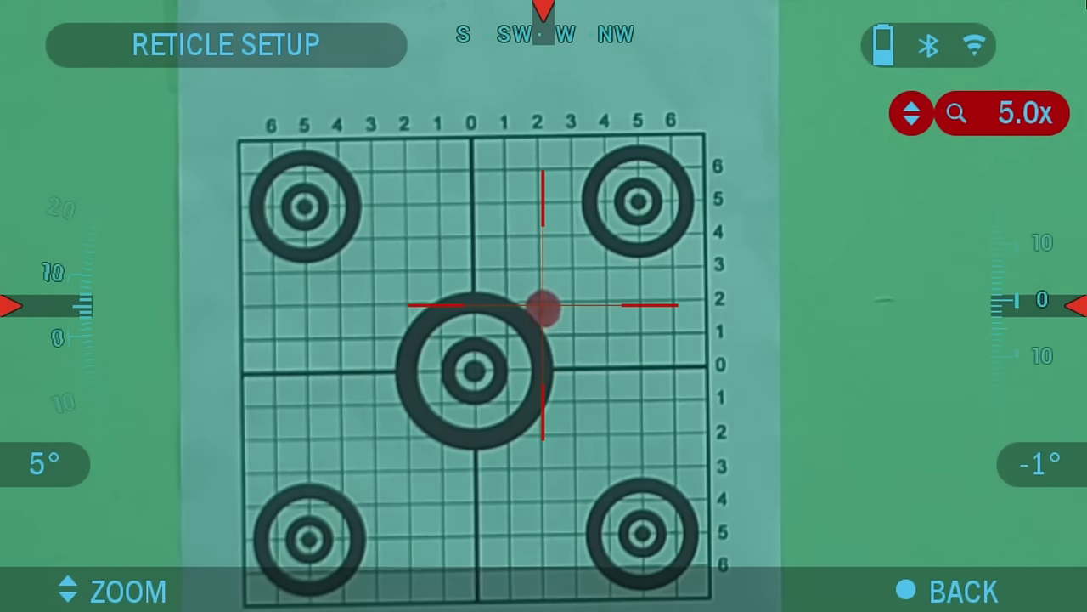
key(Up)
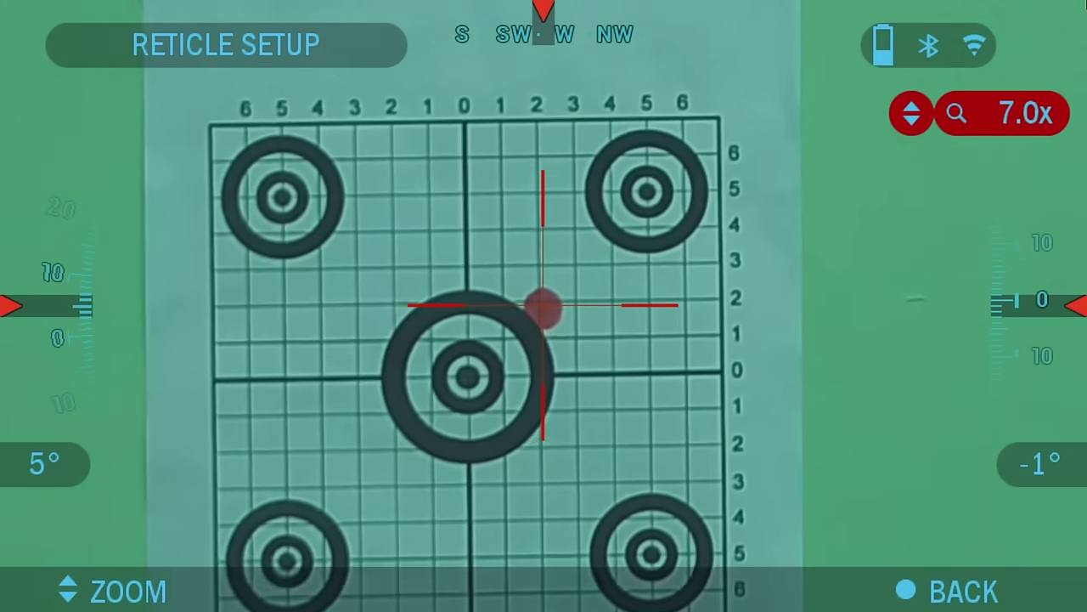
key(Up)
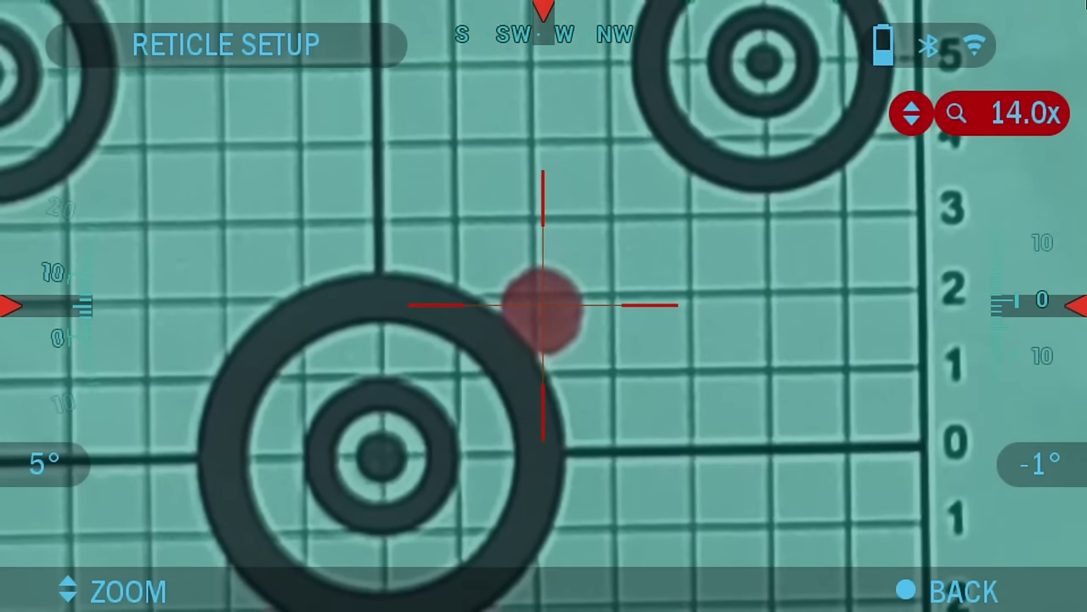
key(Return)
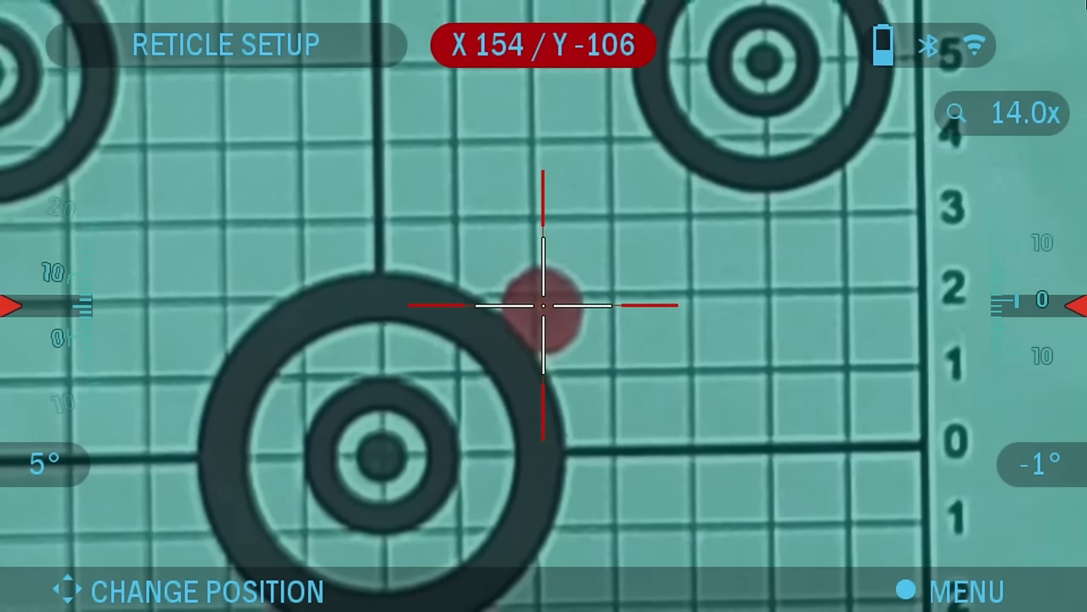
Nudge the reticle horizontally to X155 / Y-106, centred on the bullet impact
key(Right)
key(Right)
key(Right)
key(Right)
key(Right)
key(Right)
key(Left)
key(Left)
key(Left)
key(Left)
key(Left)
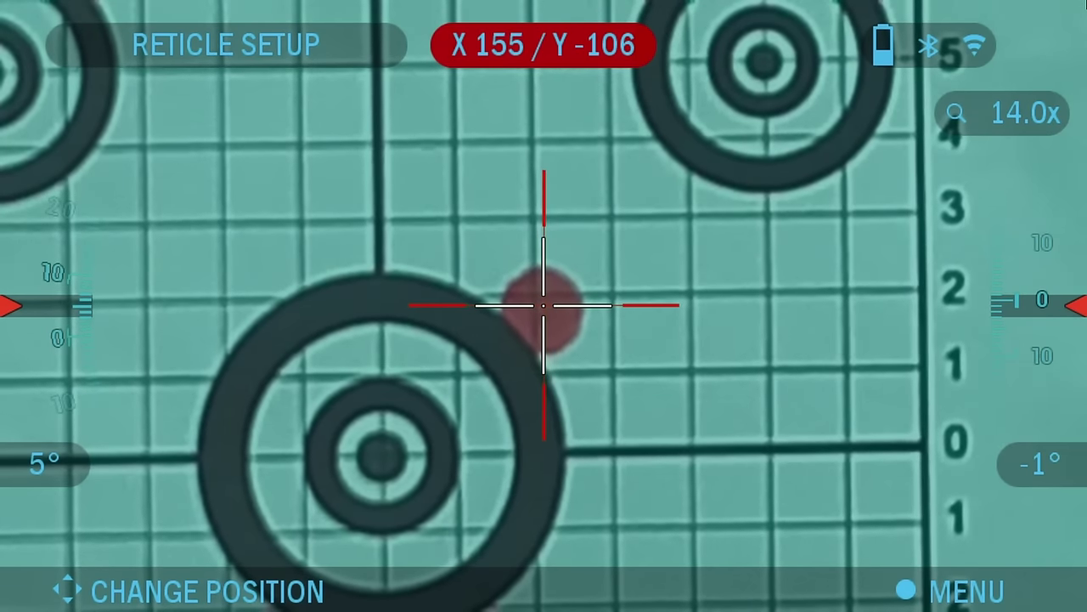
key(Right)
key(Right)
key(Right)
key(Right)
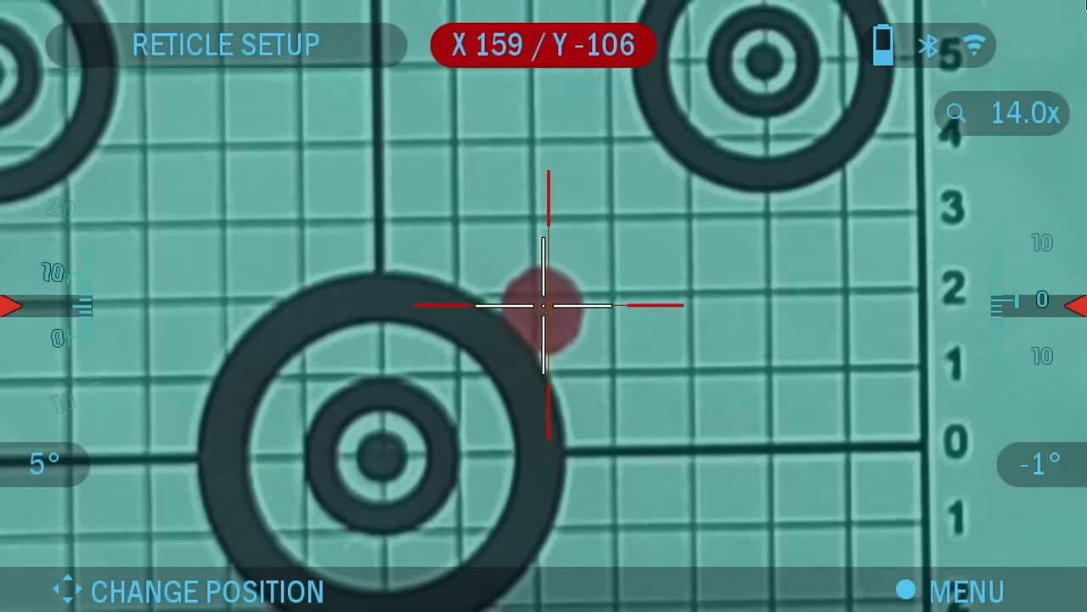
key(Left)
key(Left)
key(Left)
key(Left)
Save the fine-tuned zero with Save & Exit
key(Return)
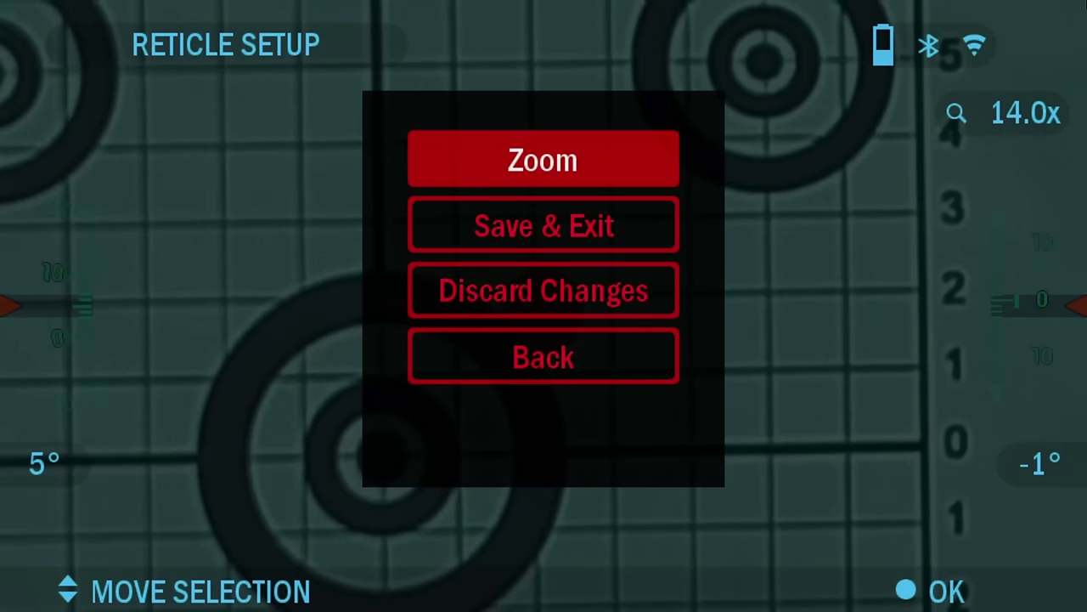
key(Down)
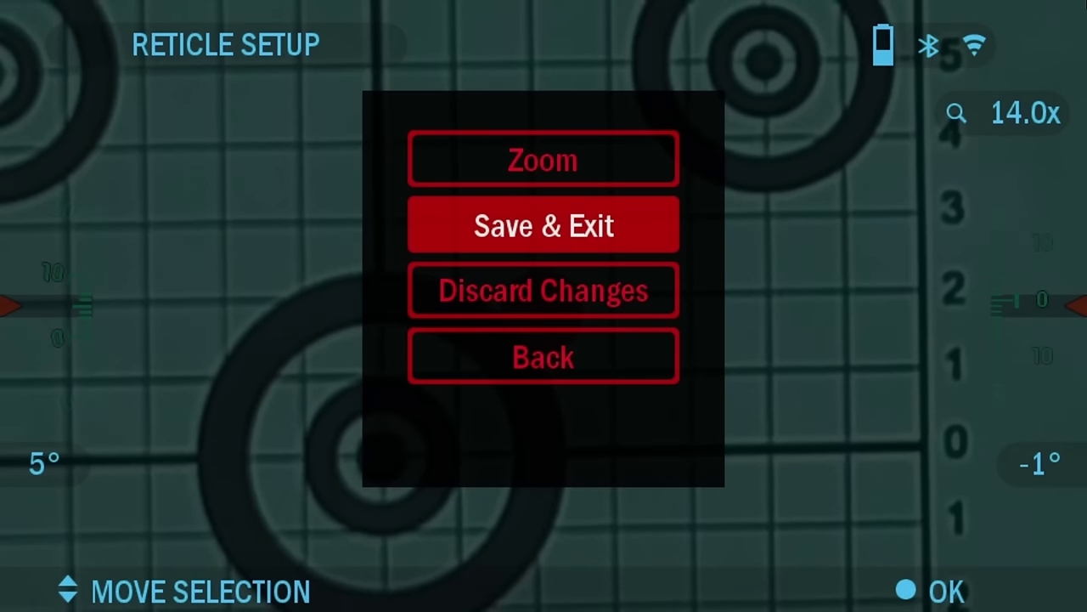
key(Return)
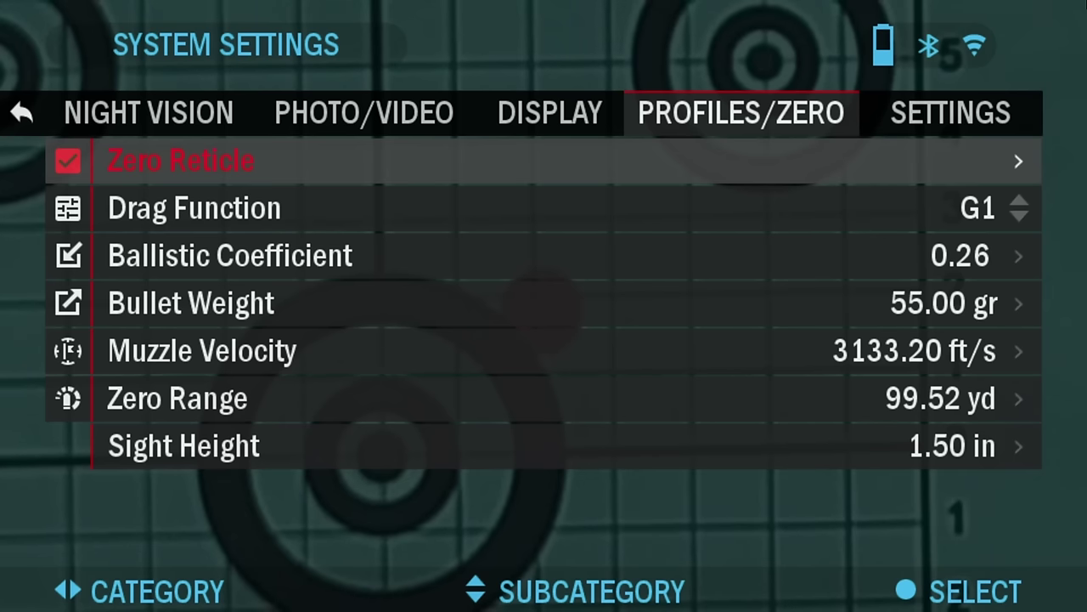